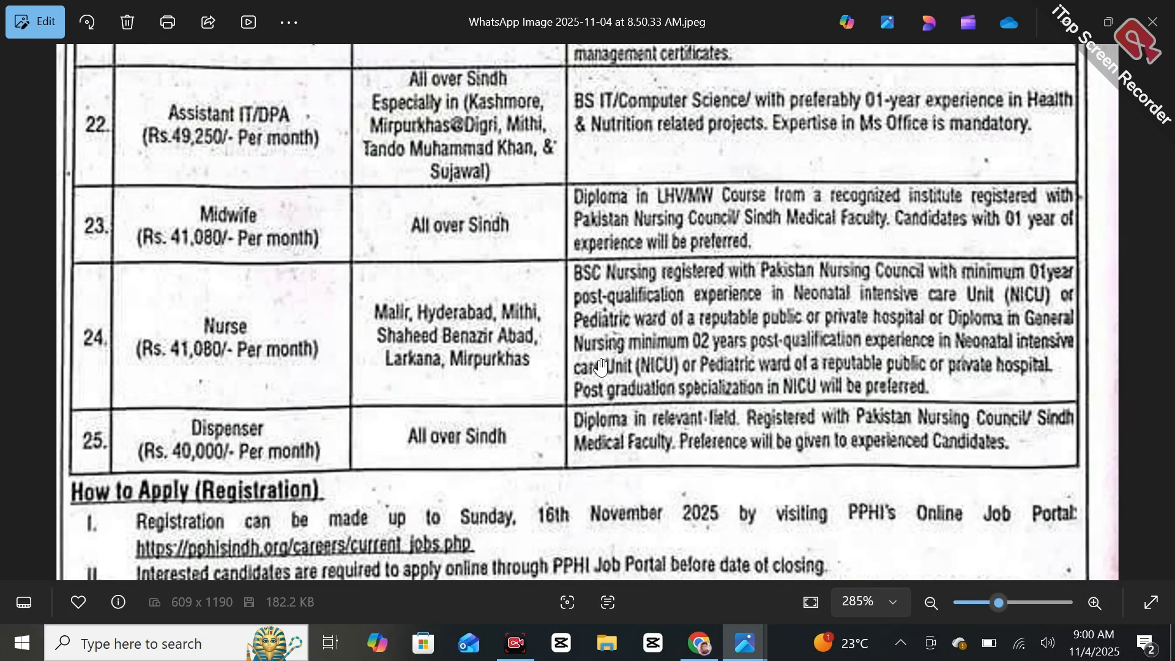
Read the How to Apply section and the vacancy rows of the PPHI job advertisement image.
drag(543, 535, 710, 147)
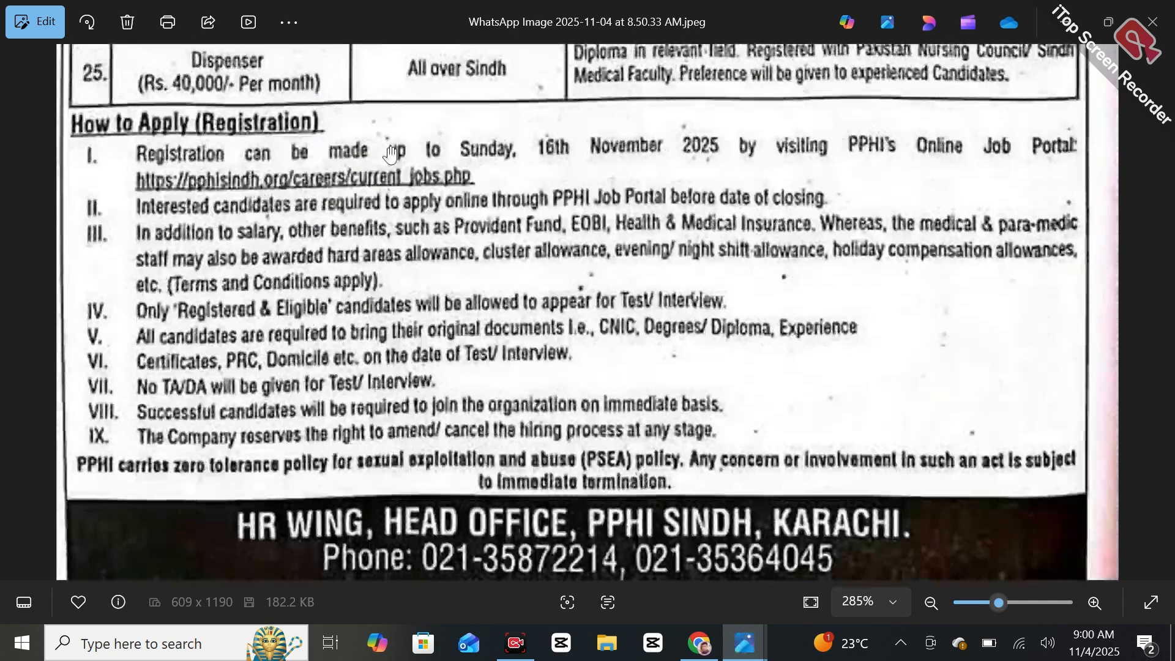
drag(385, 175, 386, 237)
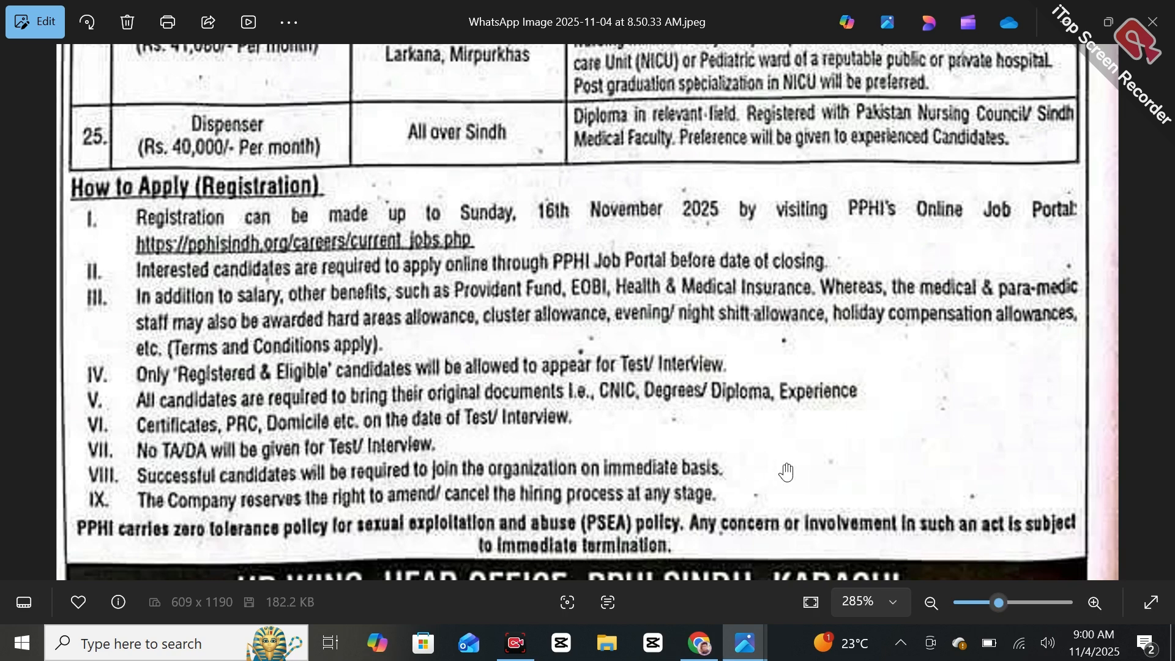
scroll(866, 285, down, 1)
scroll(866, 285, up, 15)
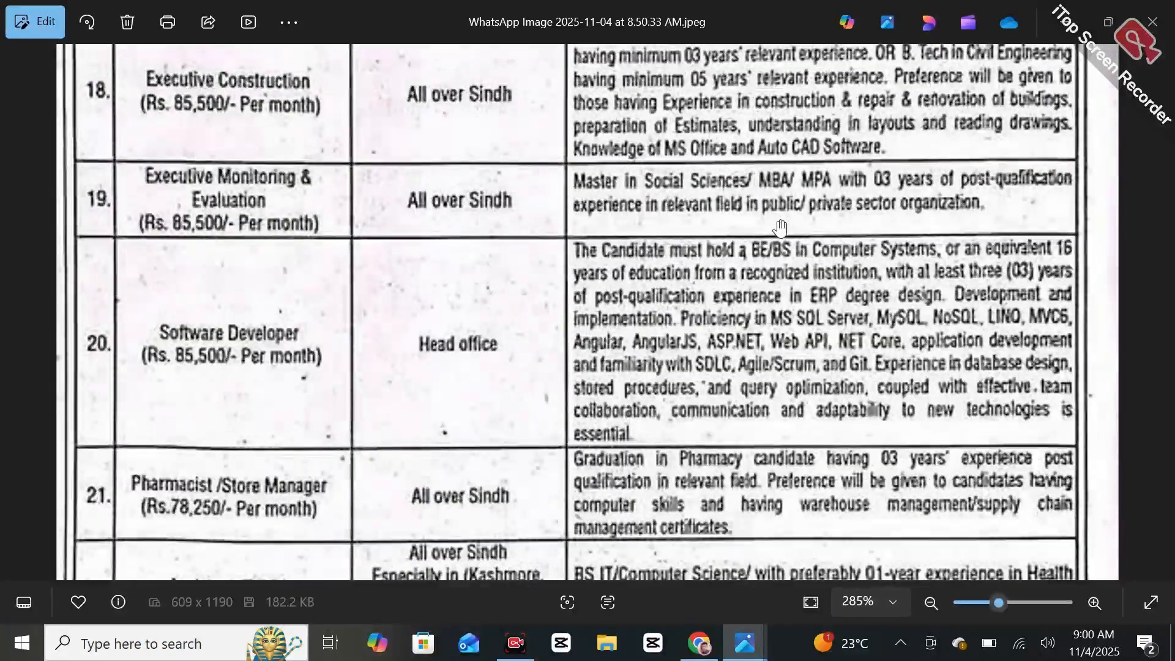
scroll(716, 130, up, 7)
Switch to Chrome and examine the Google results for "pphi jobs 2025", focusing on the PPHI Sindh Jobs result.
mouse_move(704, 652)
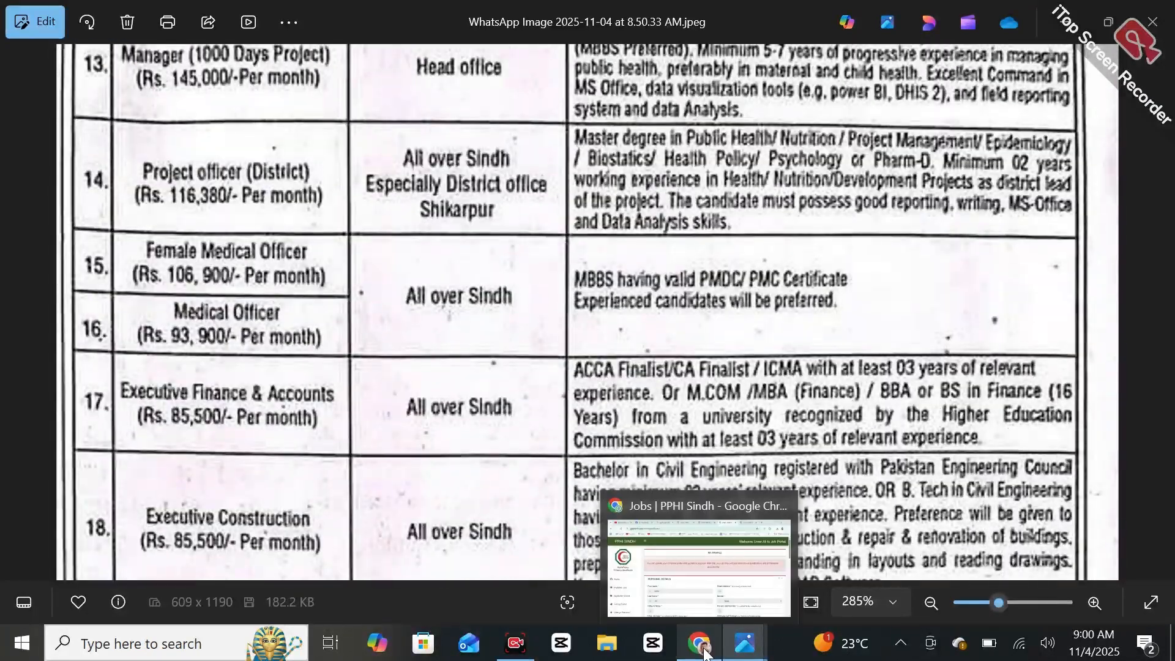
click(663, 564)
click(355, 18)
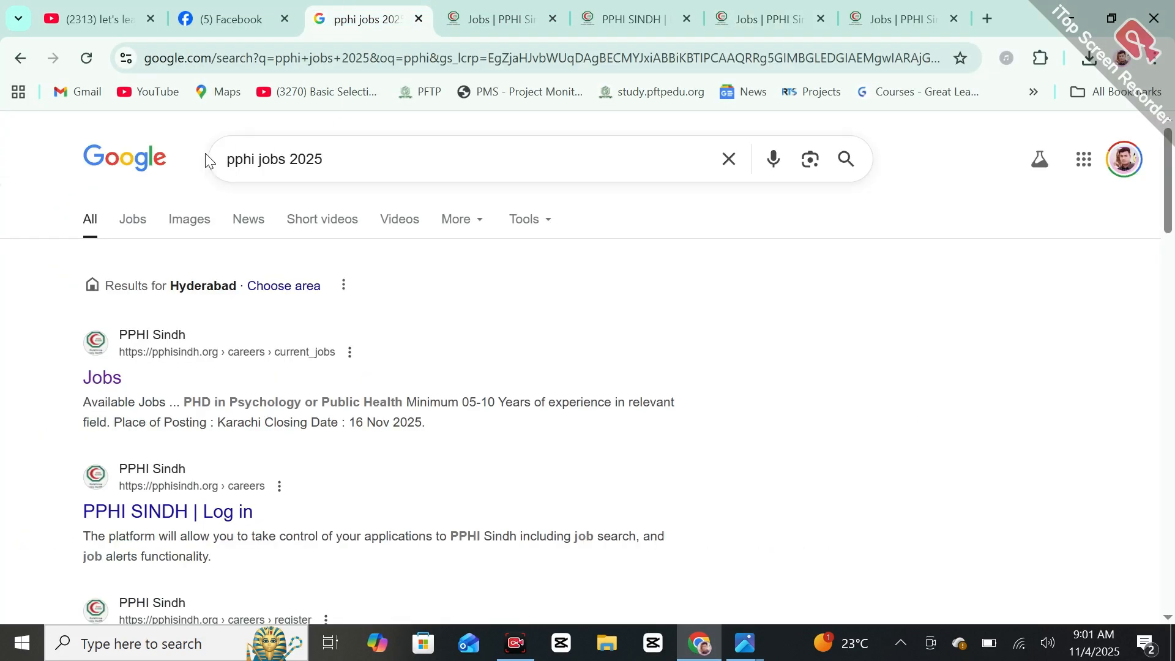
double_click(348, 162)
triple_click(347, 161)
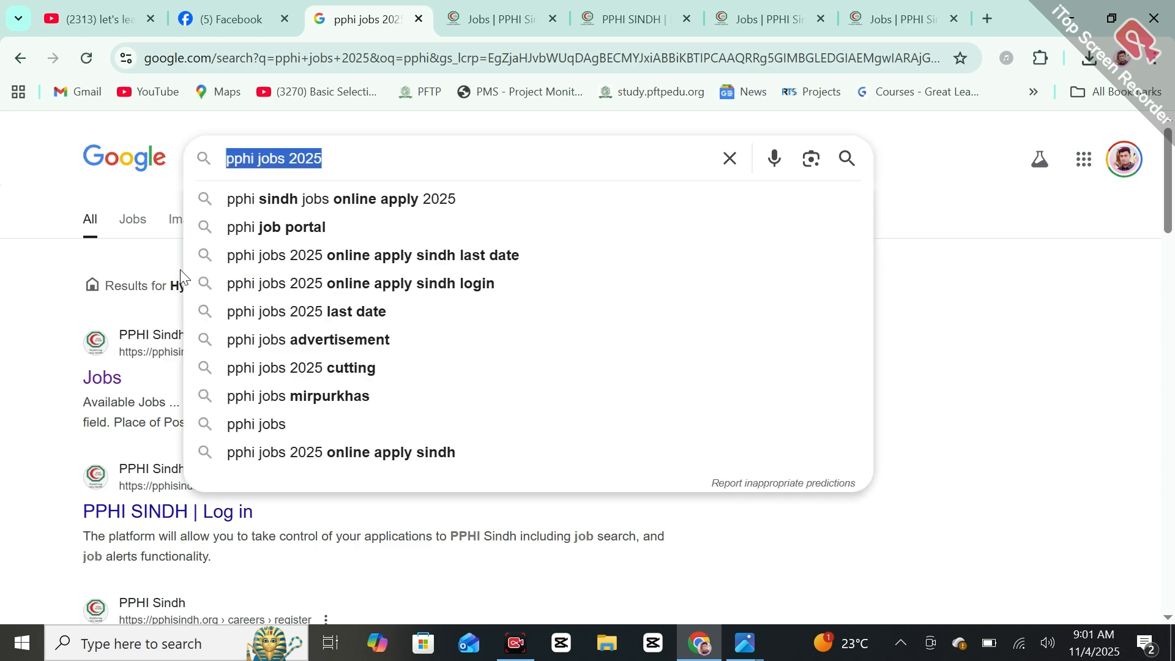
click(50, 374)
scroll(89, 382, up, 5)
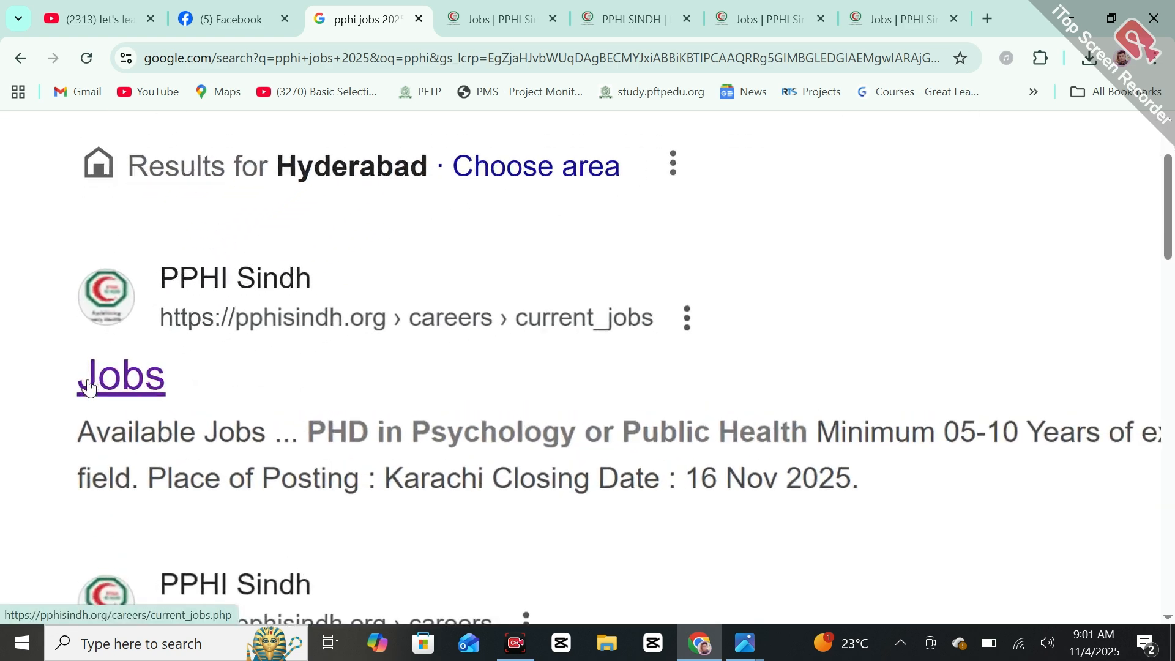
scroll(90, 382, down, 5)
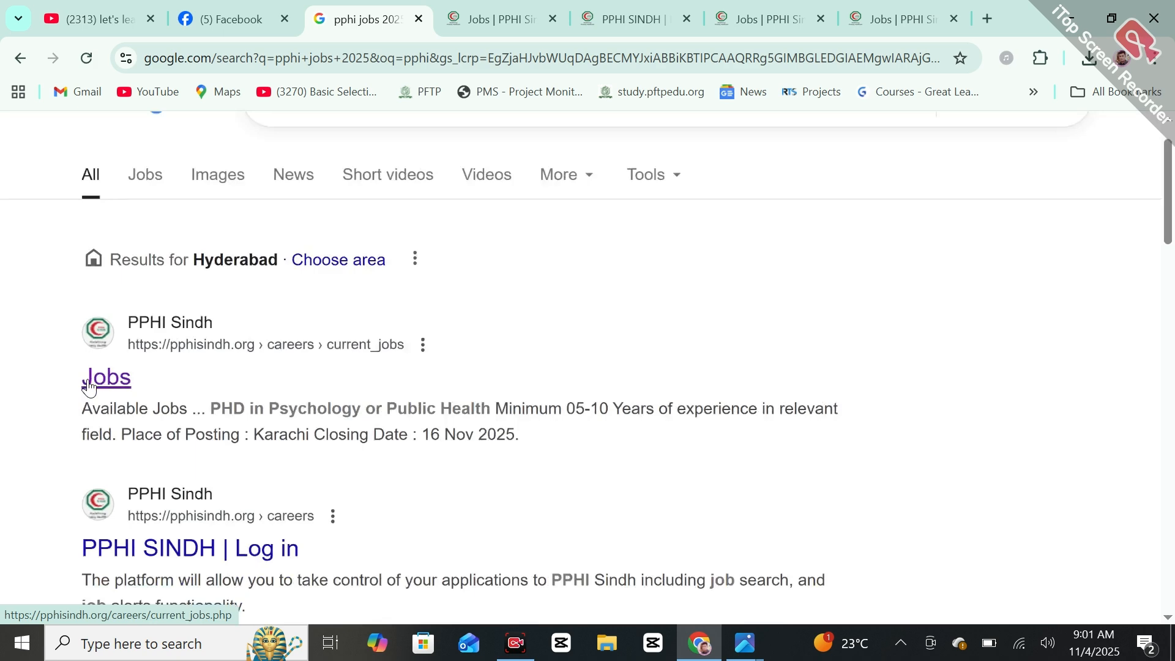
Bring up the PPHI Sindh current job openings page and highlight its web address.
click(469, 6)
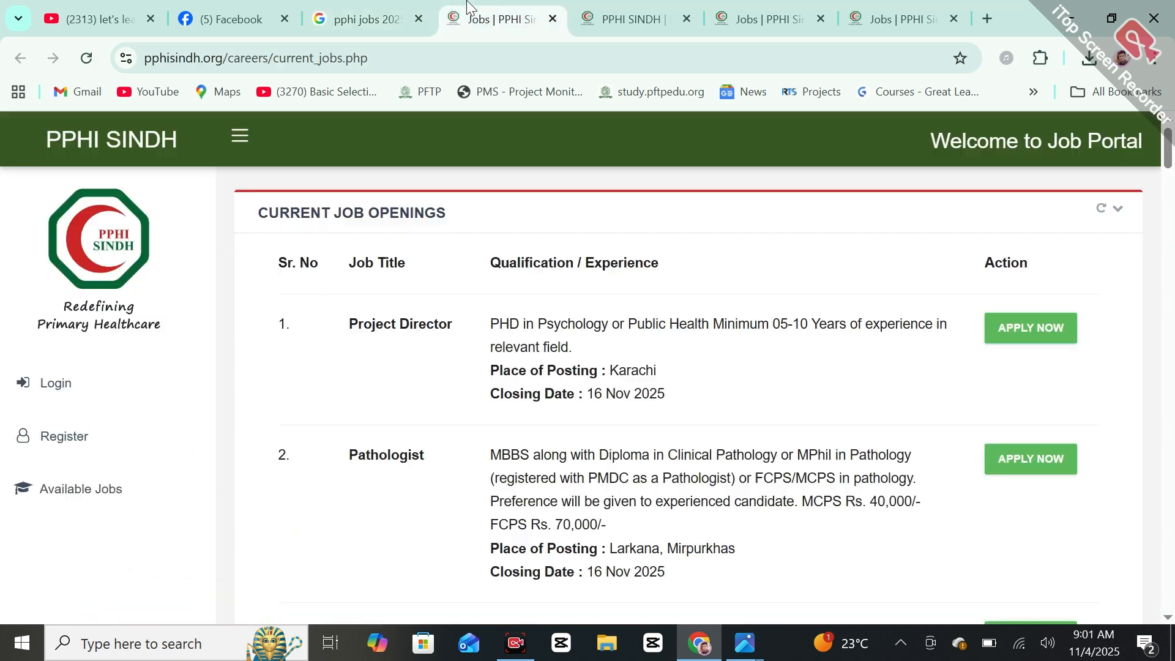
double_click(434, 64)
triple_click(491, 61)
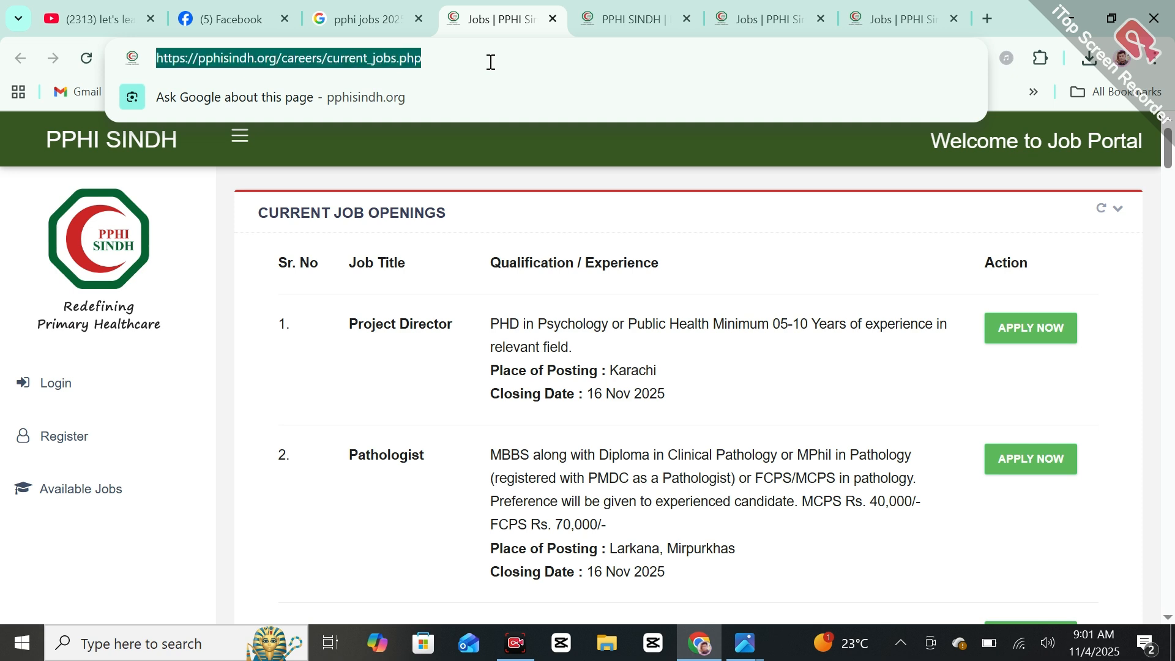
double_click(491, 62)
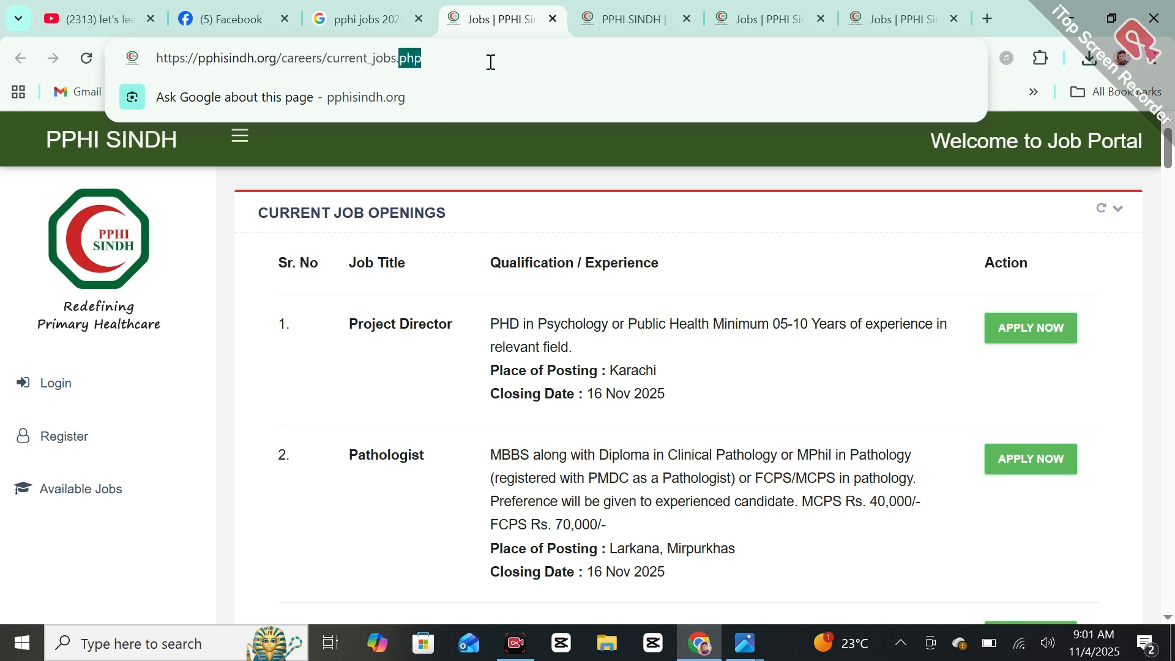
click(259, 338)
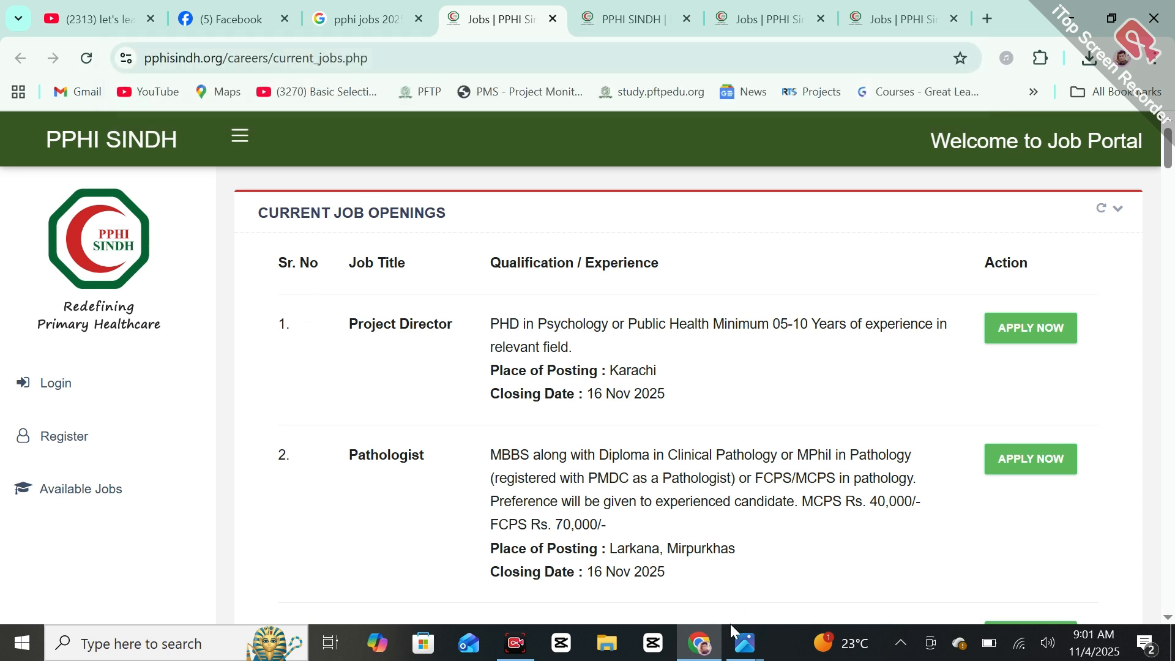
Look through the whole list of current job openings, from the first post to the last and back.
mouse_move(742, 637)
mouse_move(827, 612)
drag(1172, 165, 1170, 611)
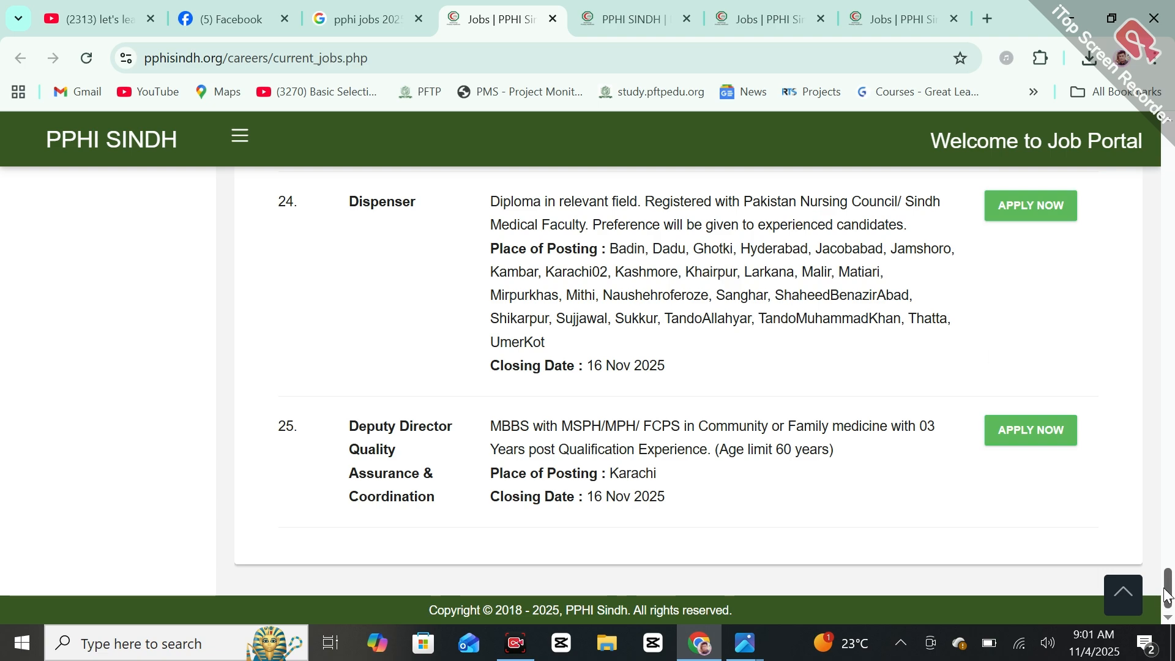
drag(1170, 588, 1171, 92)
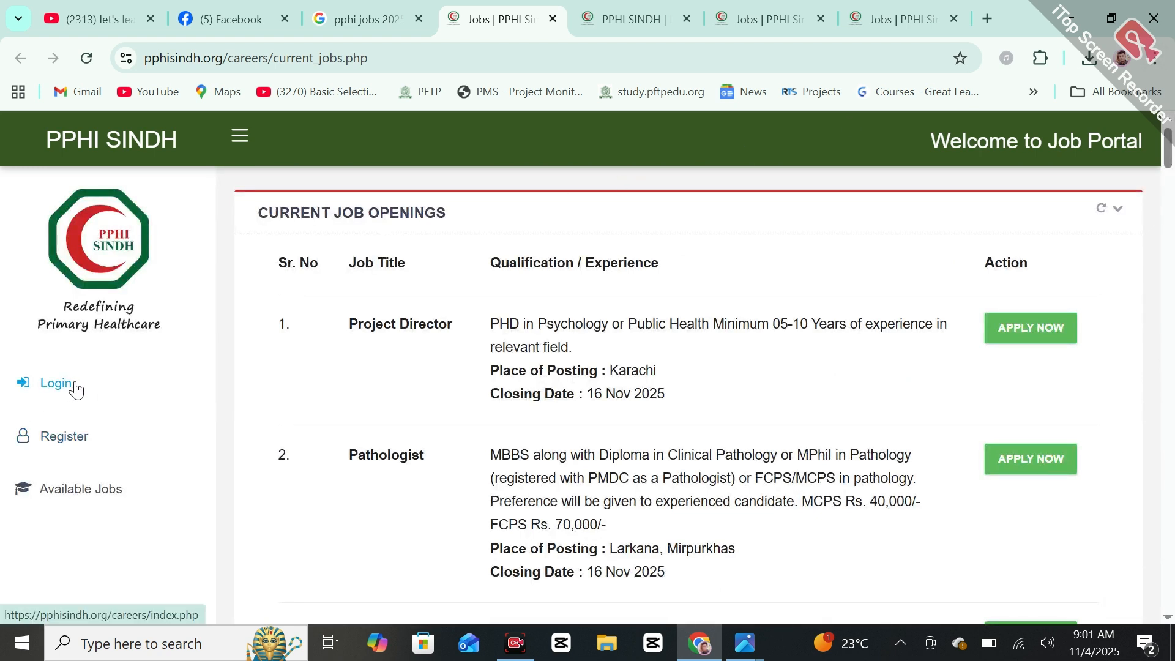
Open the job portal's registration form and examine its required fields, including the security question choices and security answer.
click(34, 446)
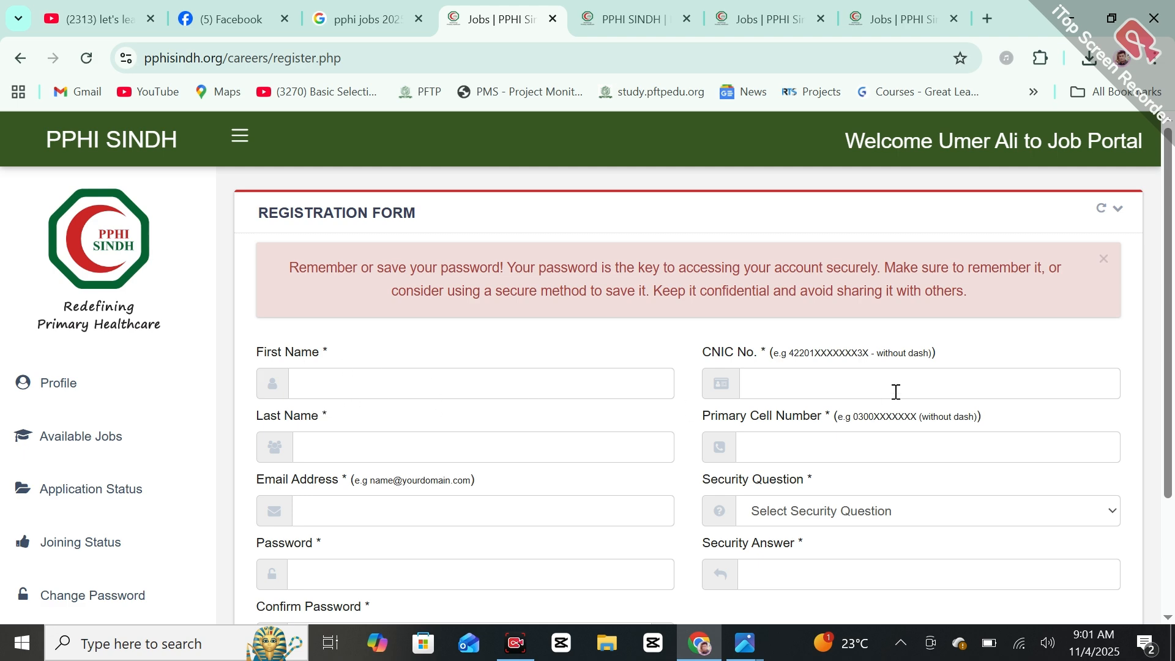
scroll(864, 380, up, 5)
scroll(865, 380, down, 5)
click(838, 518)
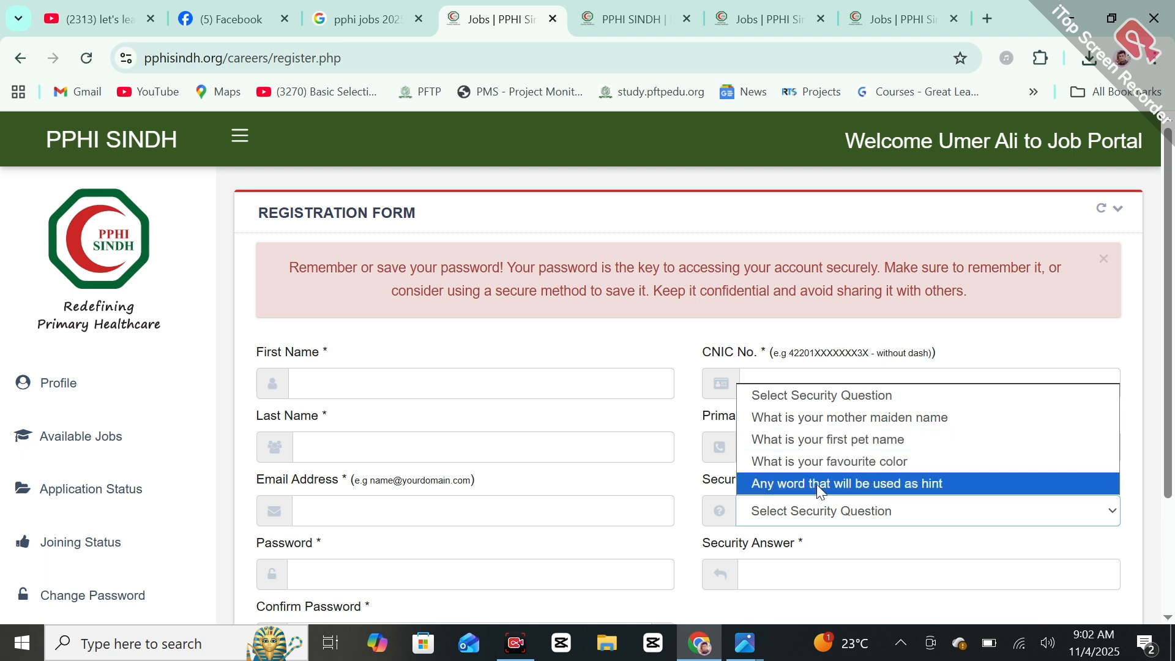
drag(1174, 417, 1174, 421)
scroll(1174, 427, down, 2)
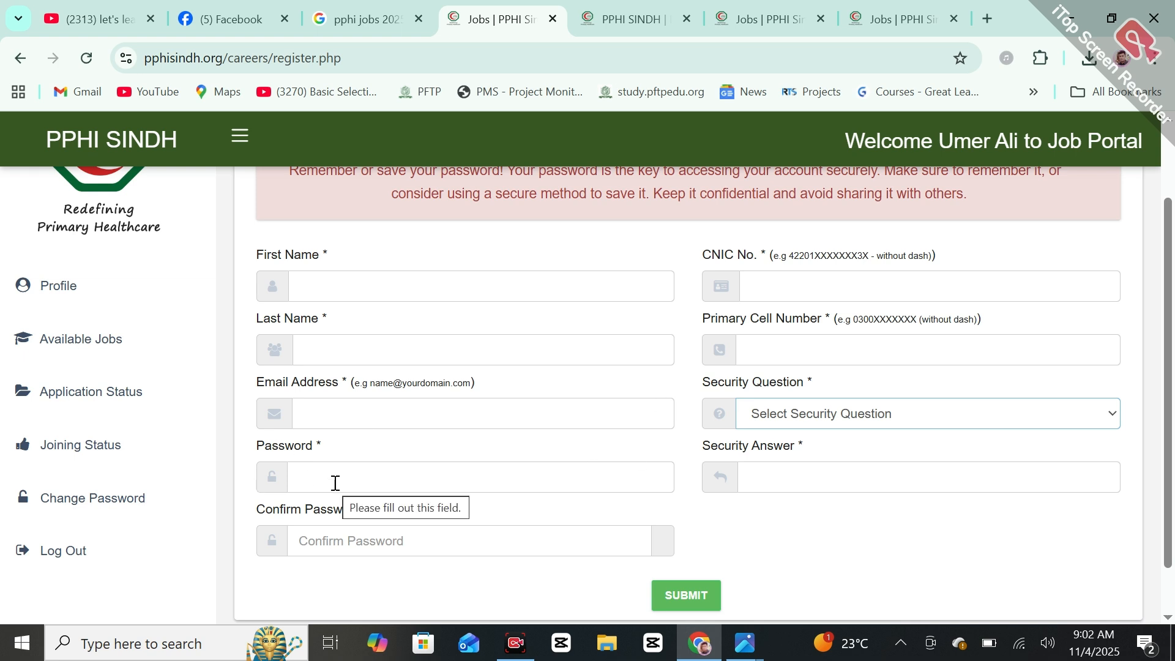
click(785, 483)
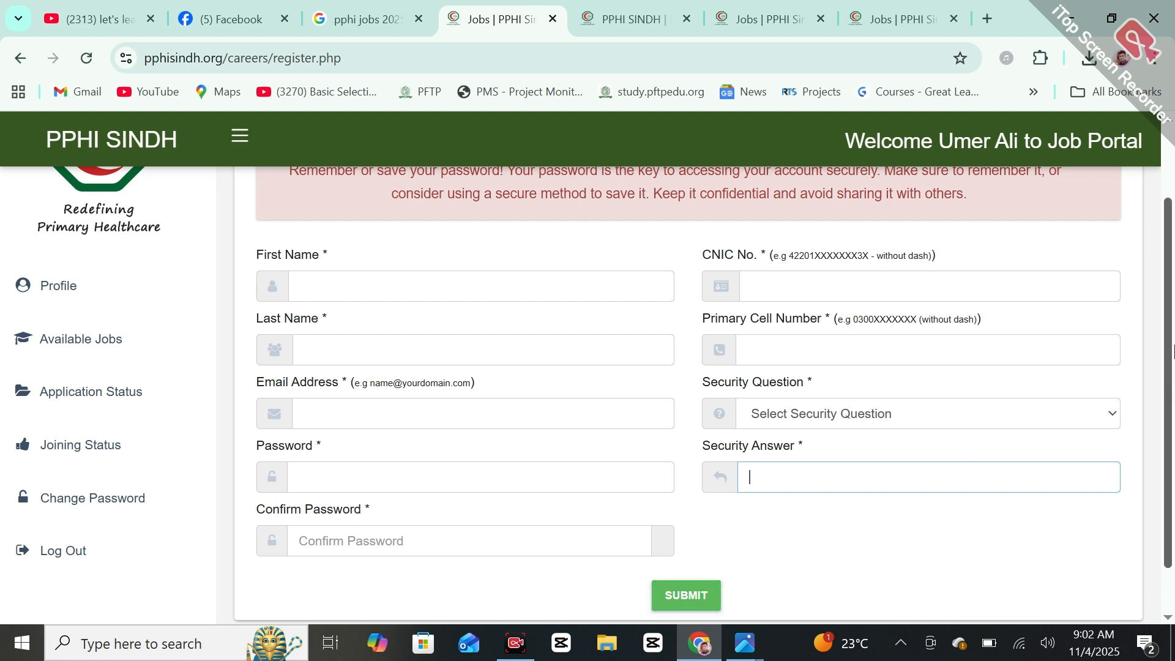
scroll(1173, 245, up, 2)
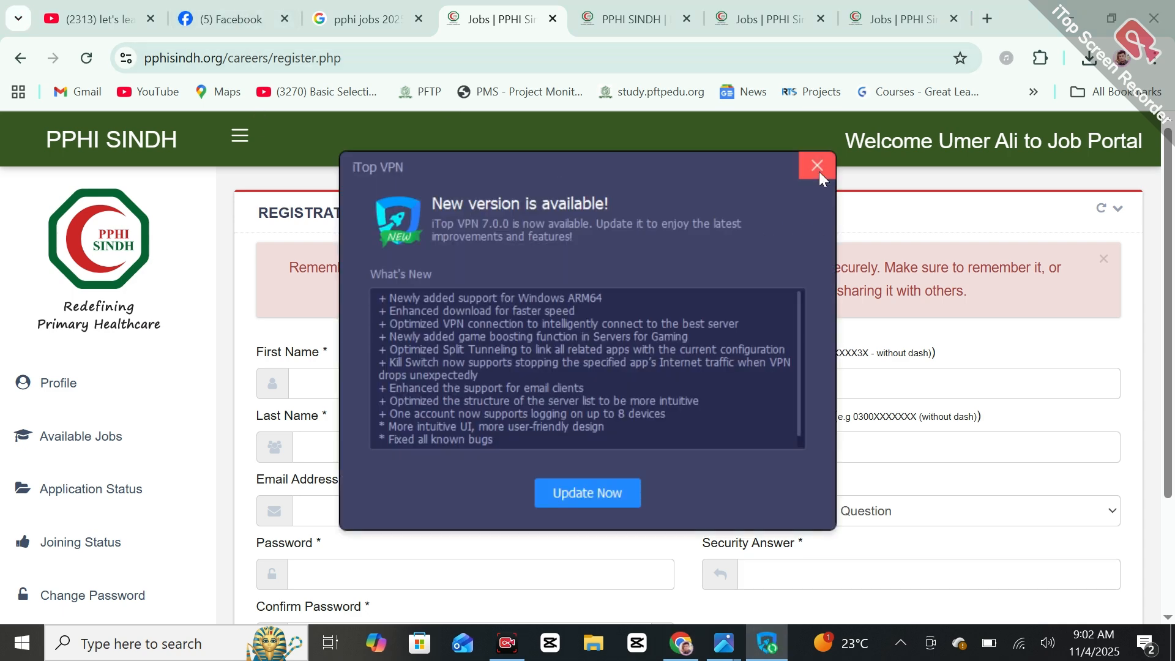
Dismiss the iTop VPN update notice and bring up the PPHI Sindh online job portal login page.
click(819, 165)
click(231, 19)
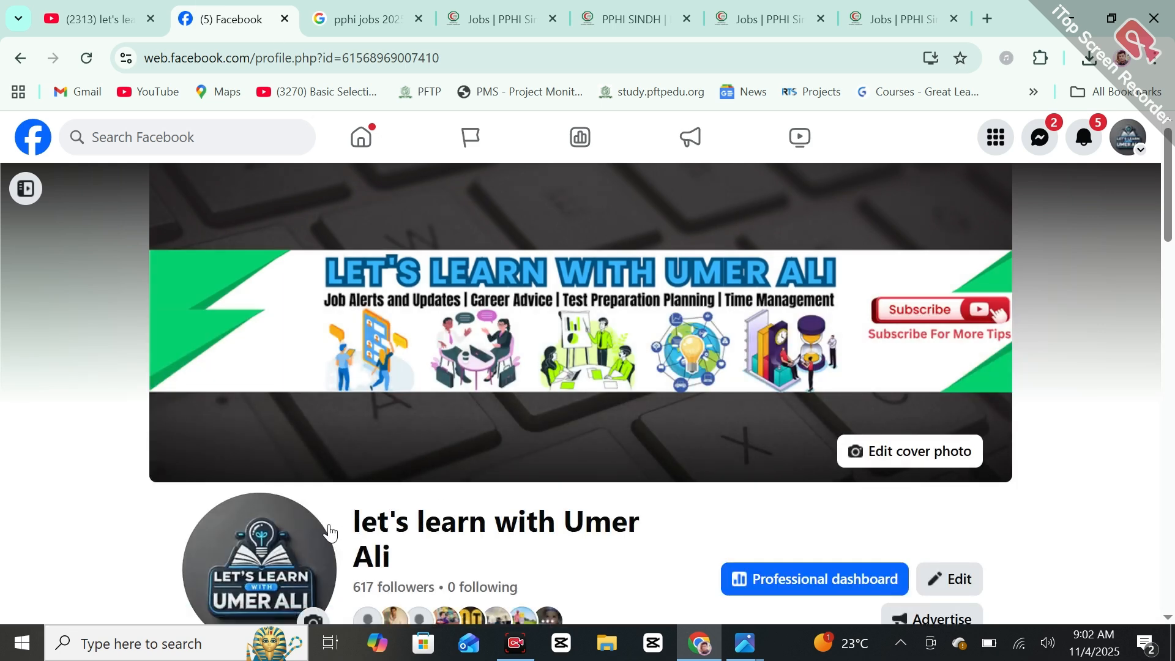
click(651, 8)
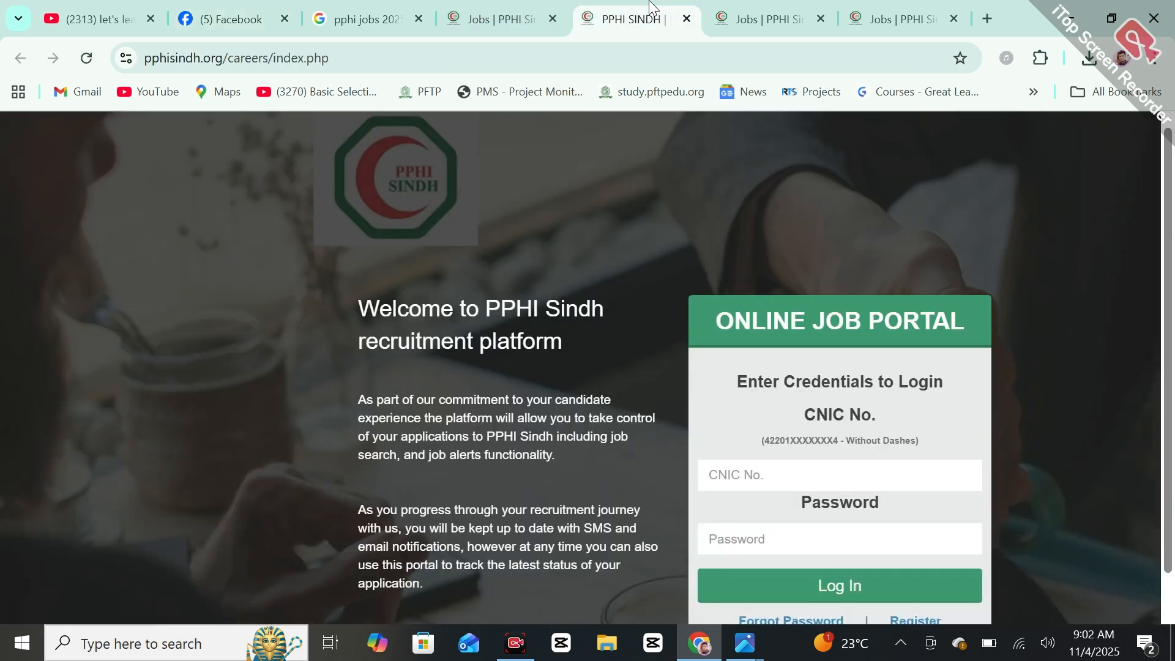
click(503, 9)
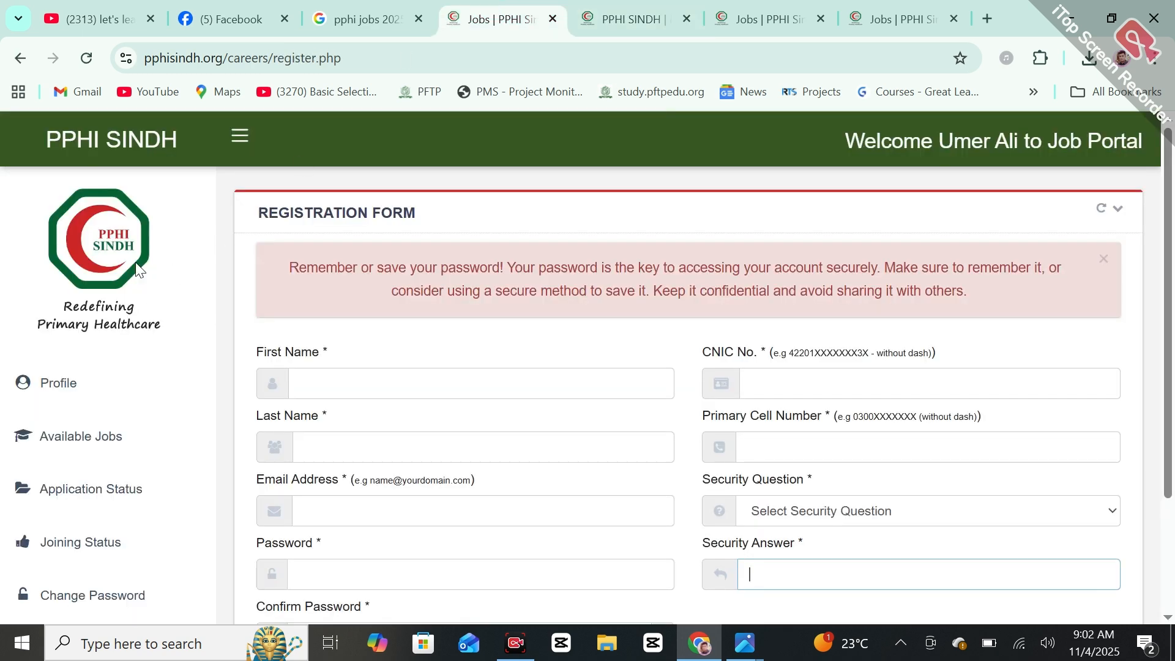
click(679, 9)
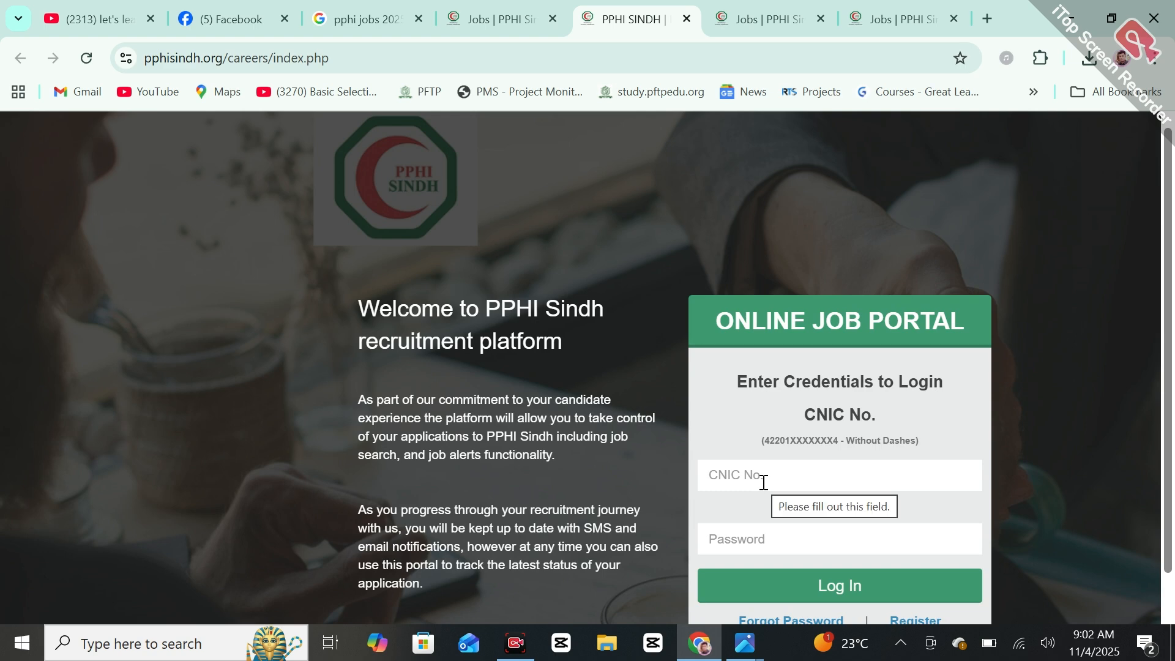
scroll(1173, 298, down, 1)
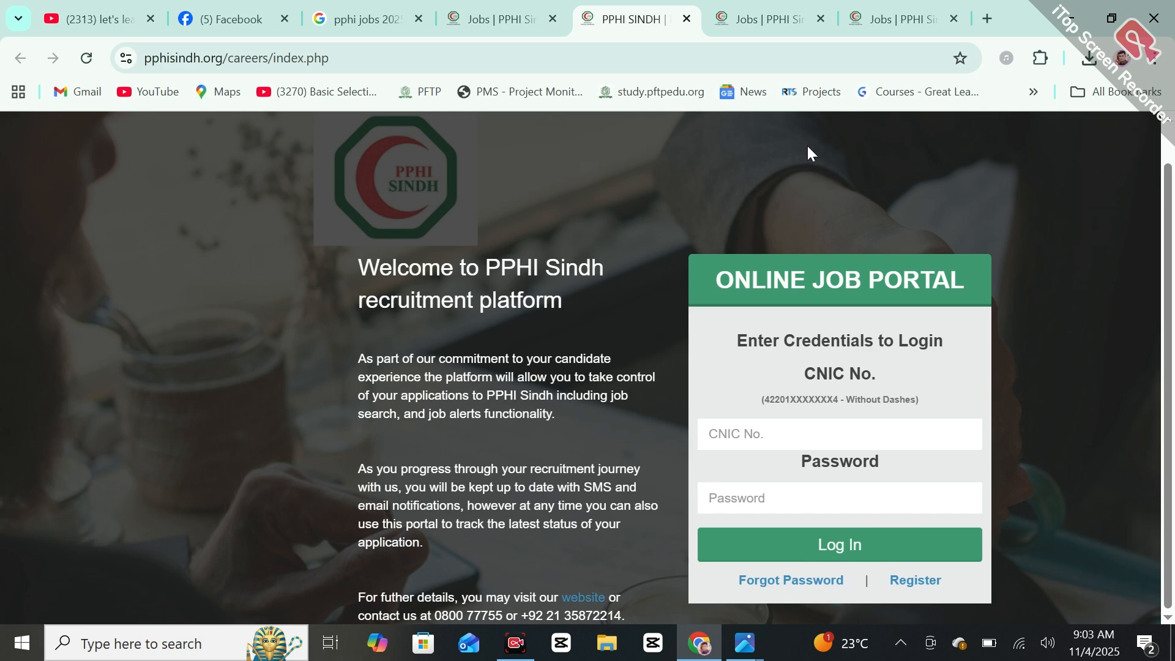
Bring up the My Profile page and inspect the personal details, including the date of birth calendar and domicile choices.
click(784, 8)
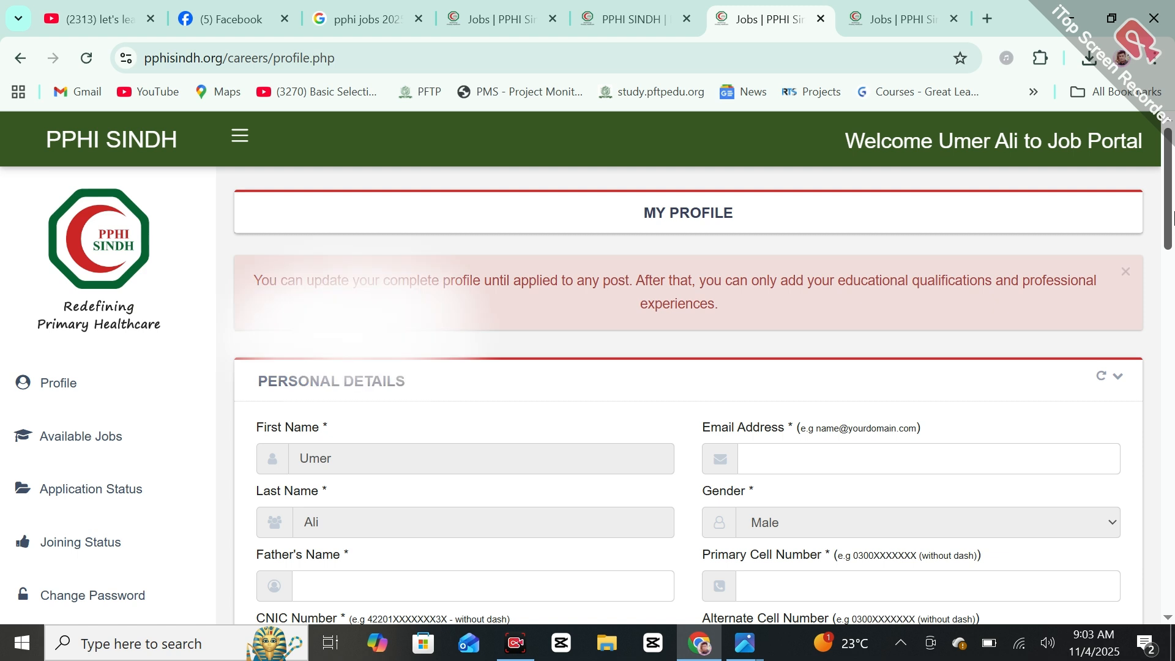
drag(1174, 217, 1173, 288)
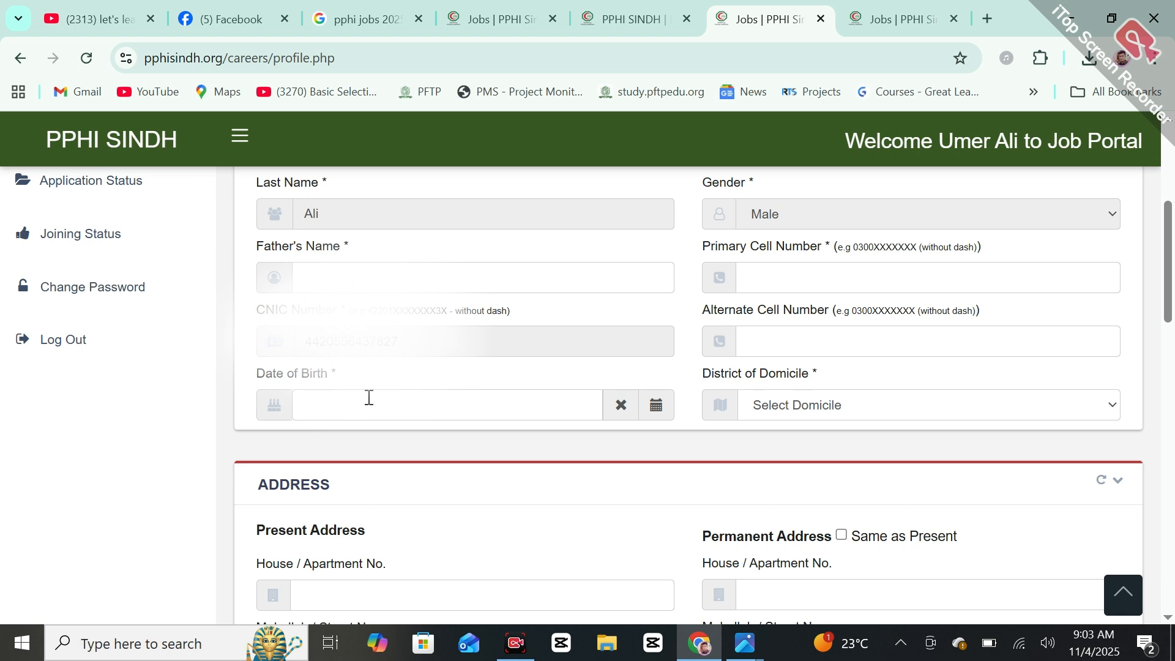
click(649, 411)
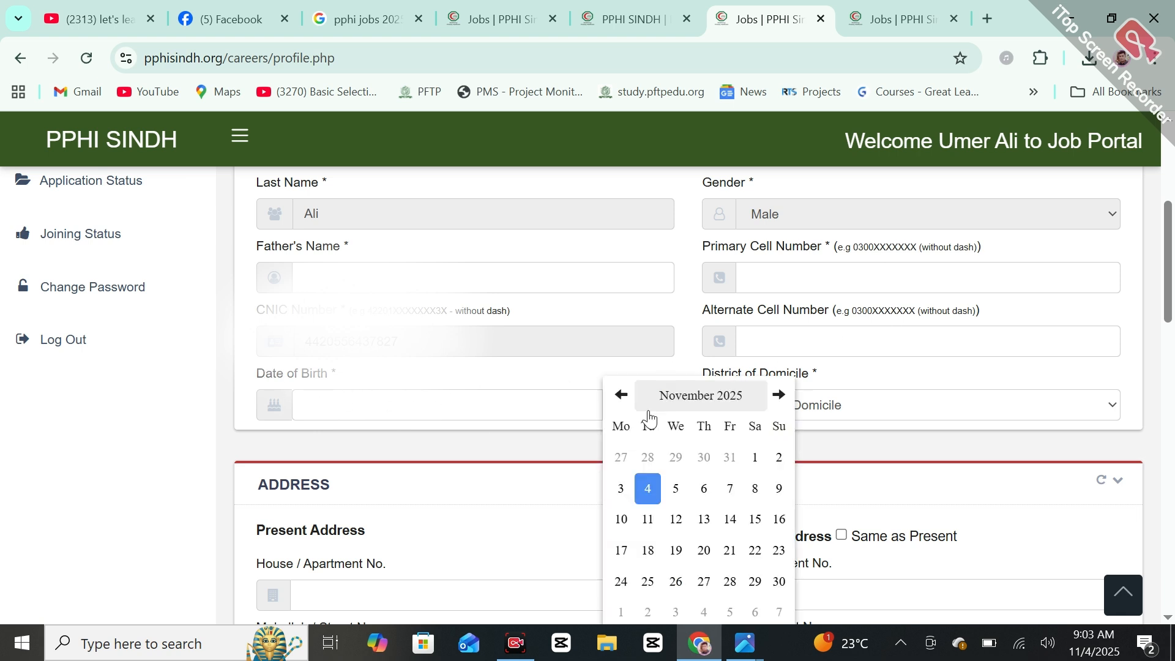
click(924, 404)
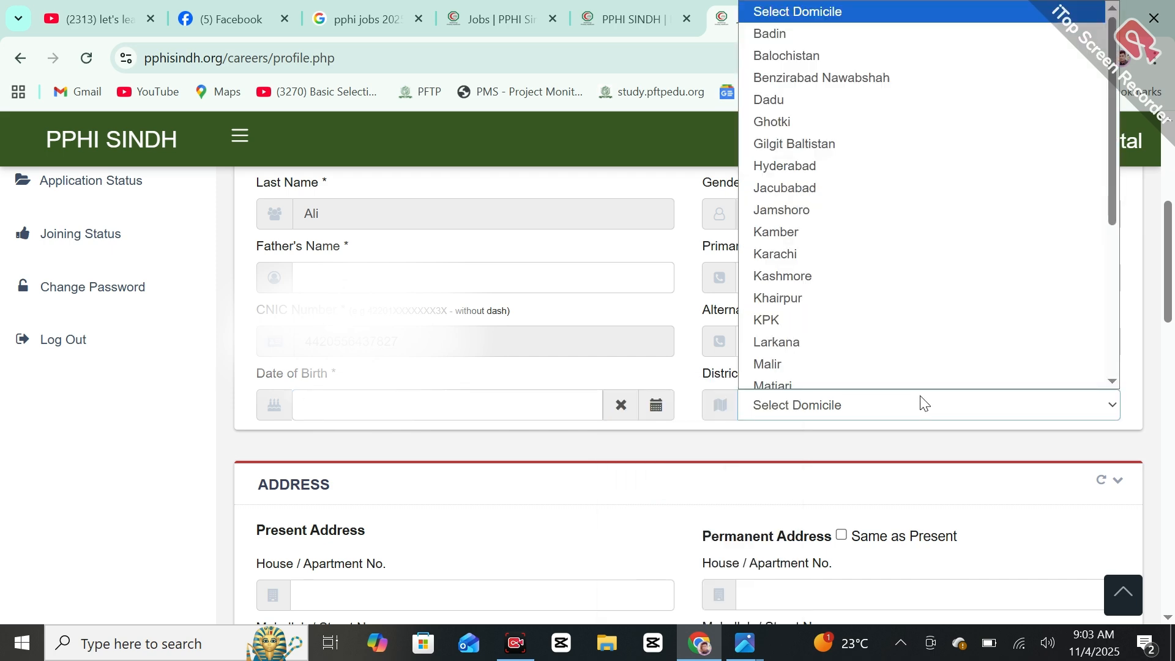
click(925, 404)
Mark the permanent address as Same as Present and check the district choices for the present address.
scroll(1173, 331, down, 4)
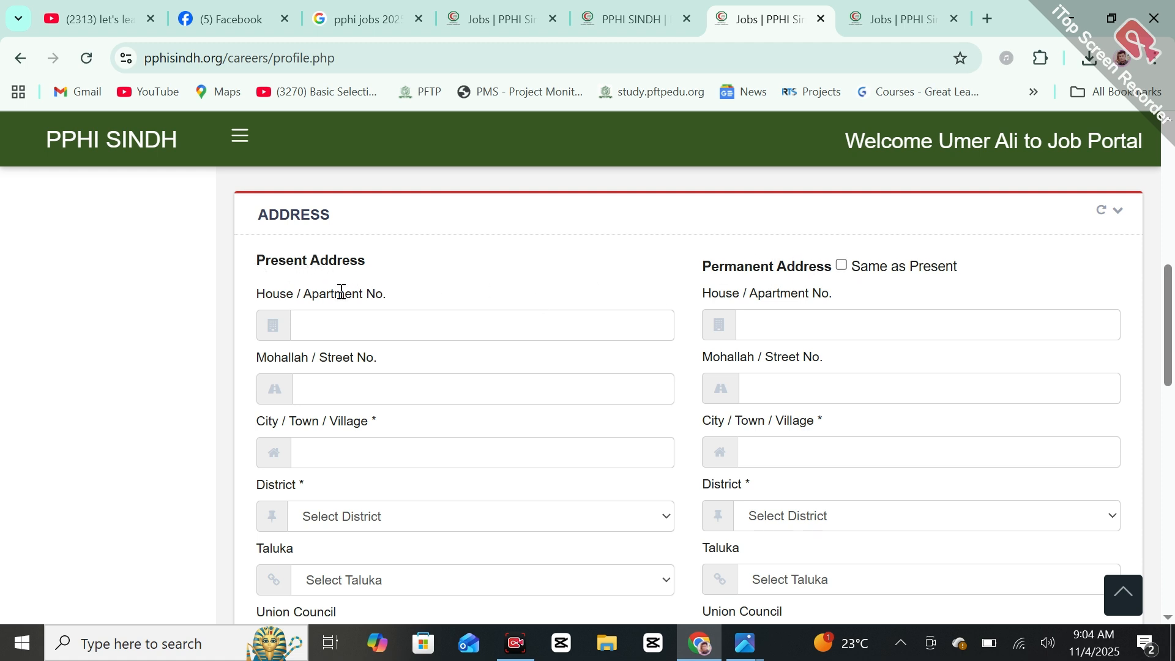
click(842, 266)
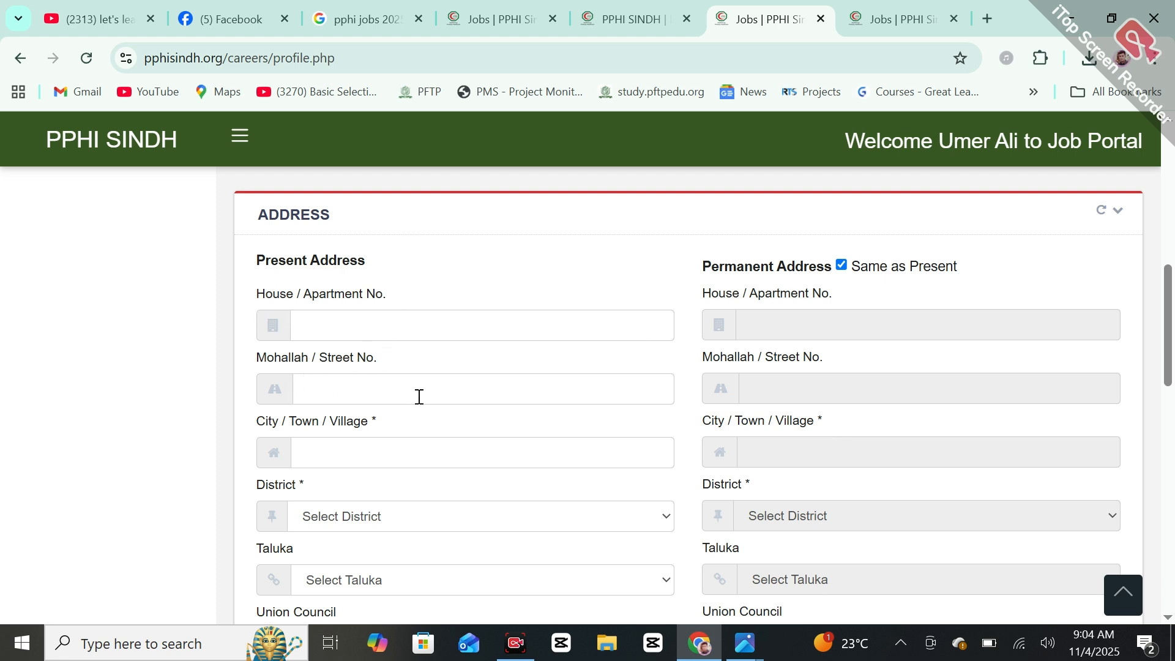
click(362, 521)
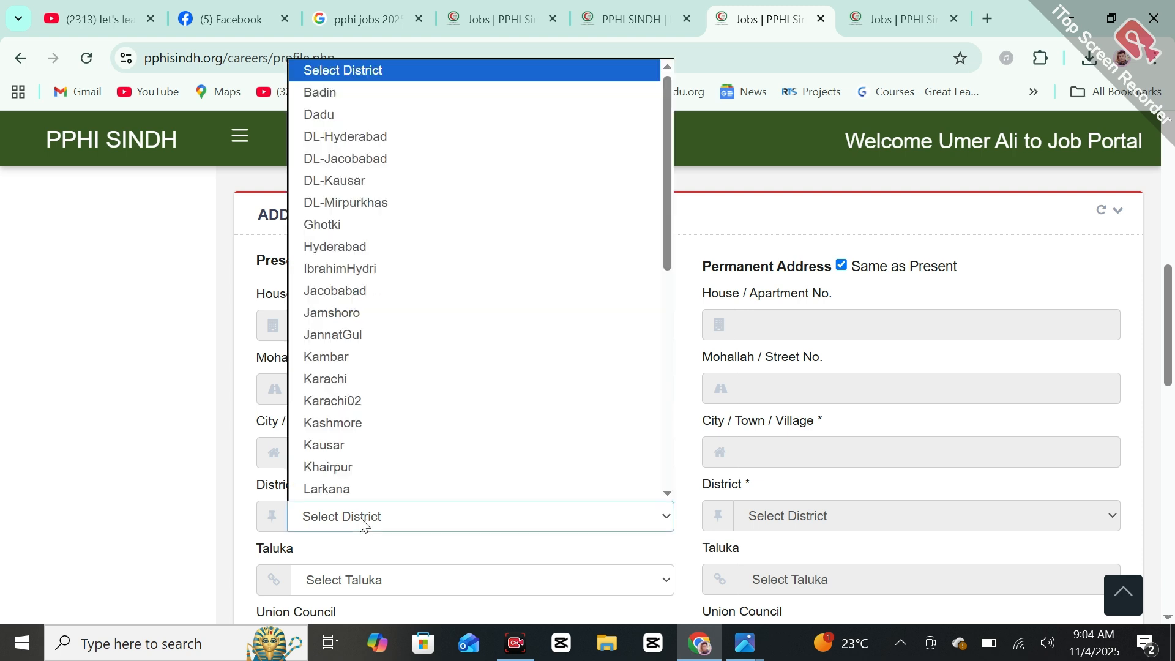
click(361, 522)
In Education & Qualification, set the Degree Level to SSC/Matriculation and the Degree Title to Social Sciences.
scroll(1171, 367, down, 2)
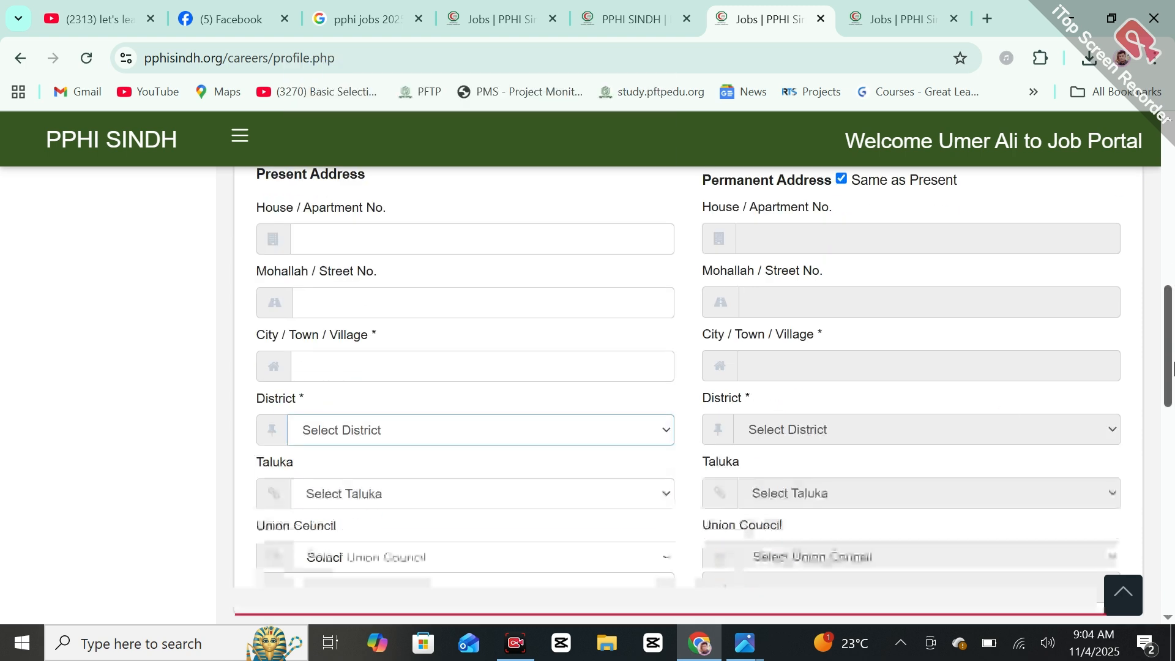
scroll(1174, 367, down, 2)
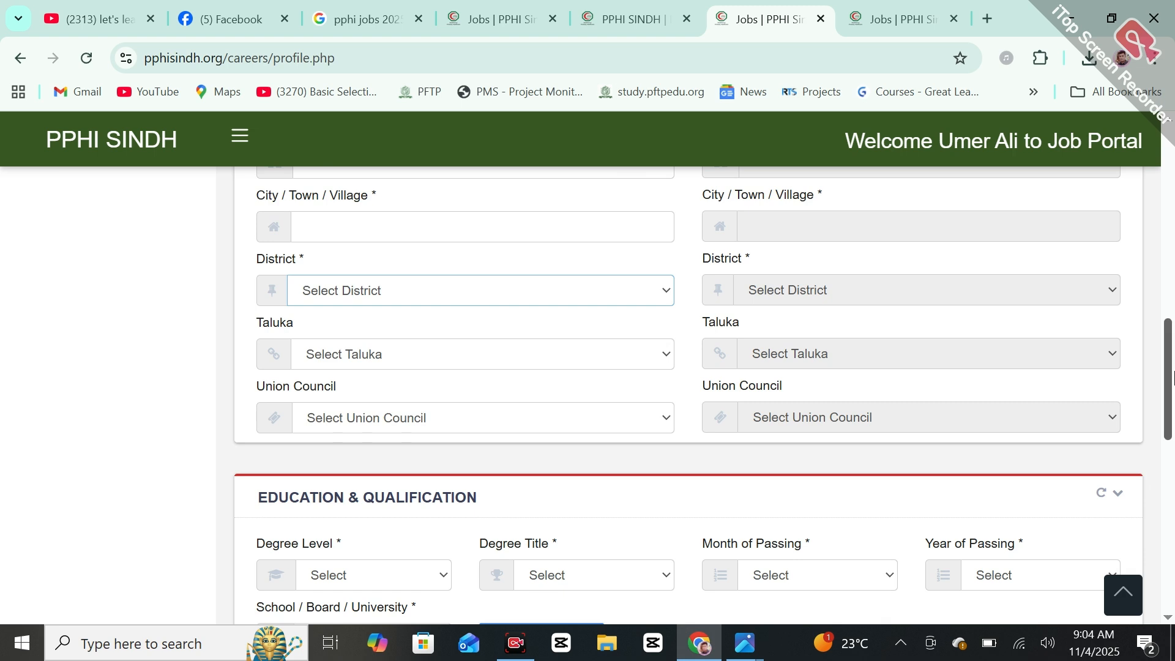
scroll(1174, 392, down, 4)
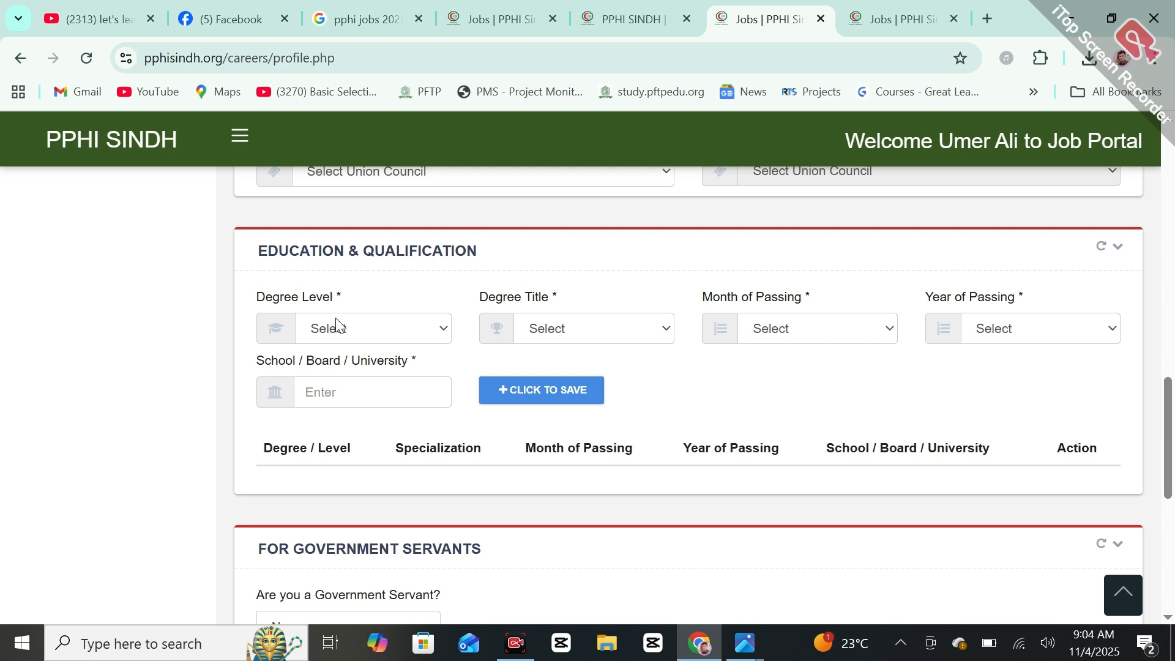
click(443, 339)
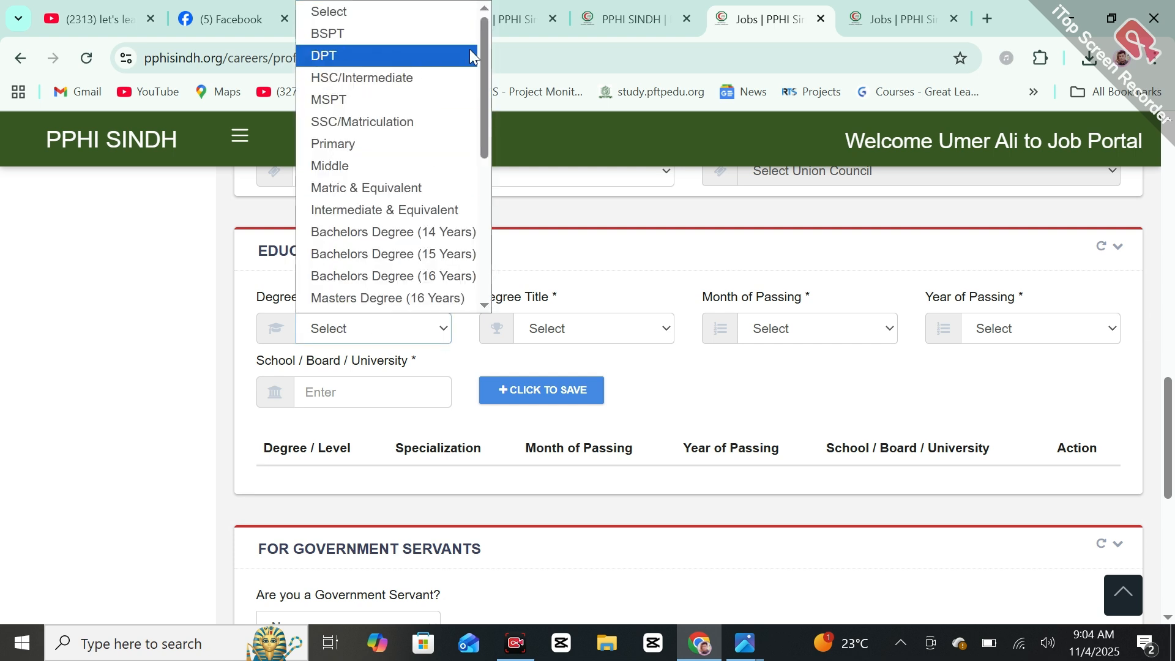
click(395, 123)
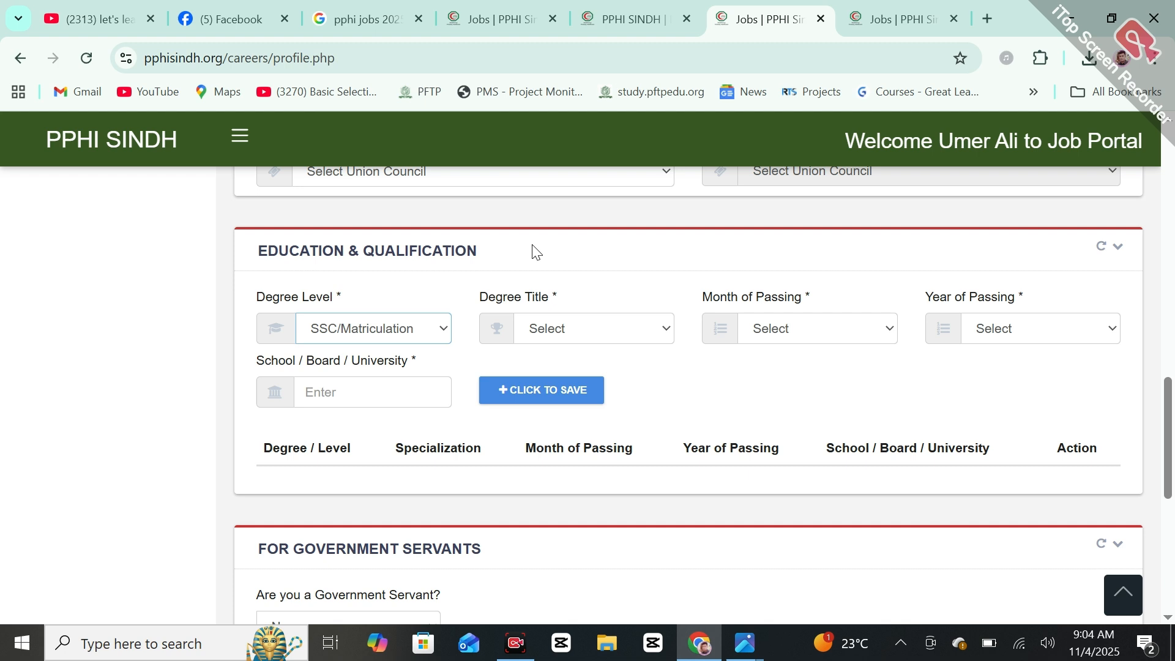
click(581, 342)
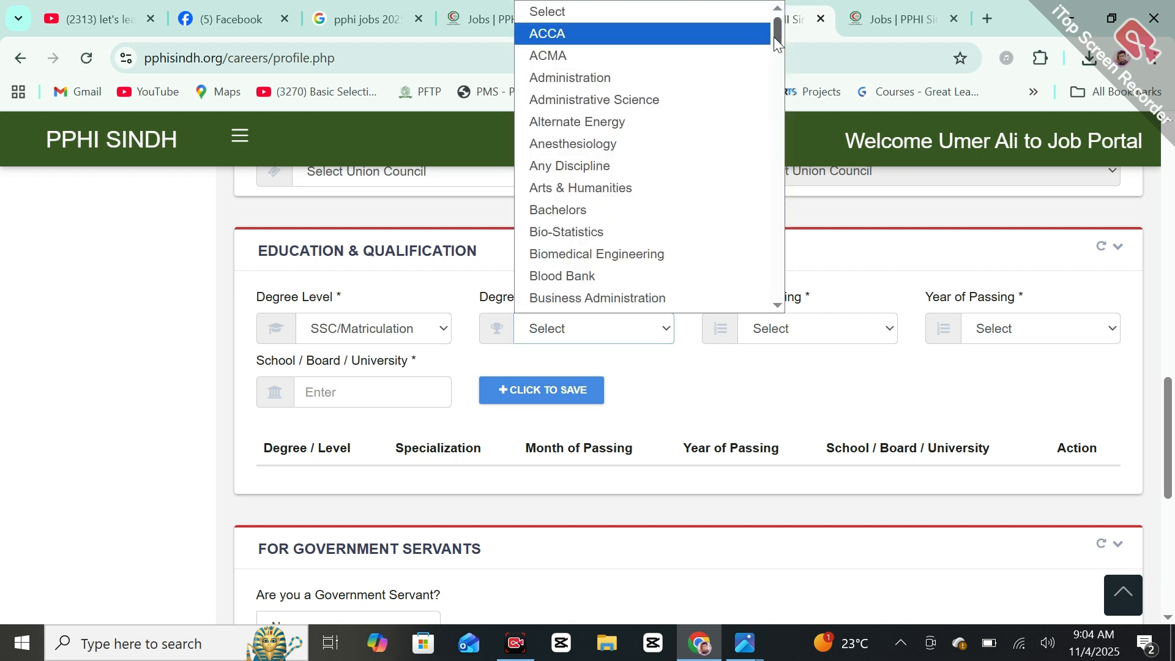
drag(776, 38, 790, 142)
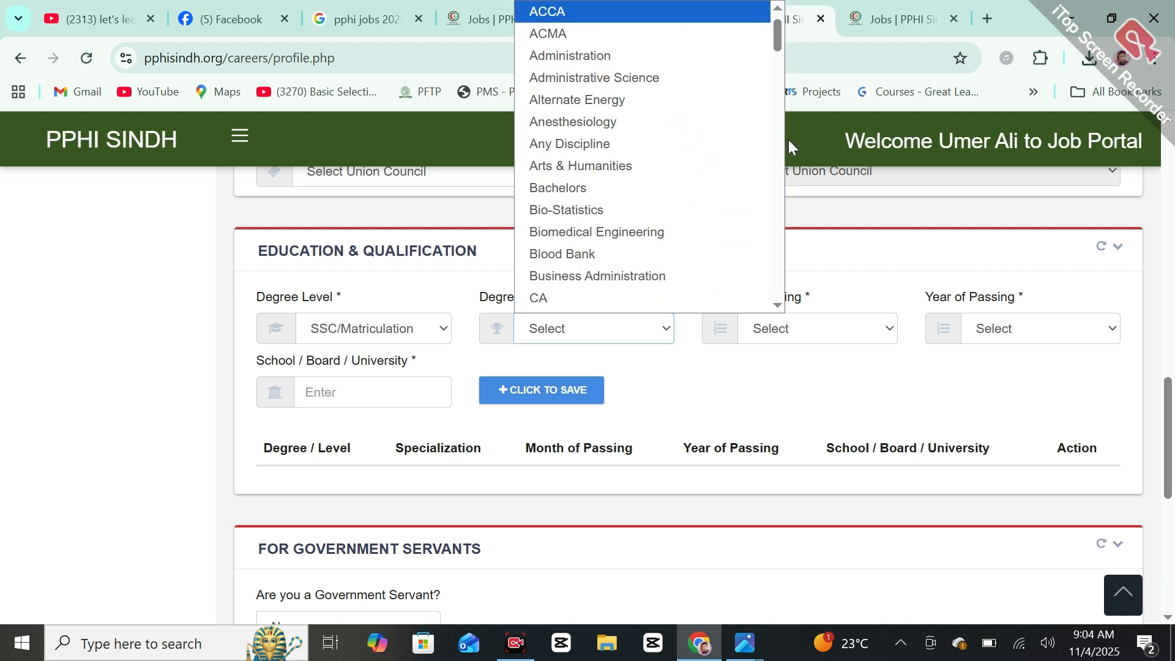
key(s)
key(Down)
key(Down)
key(Down)
key(Down)
key(Down)
key(Down)
key(Down)
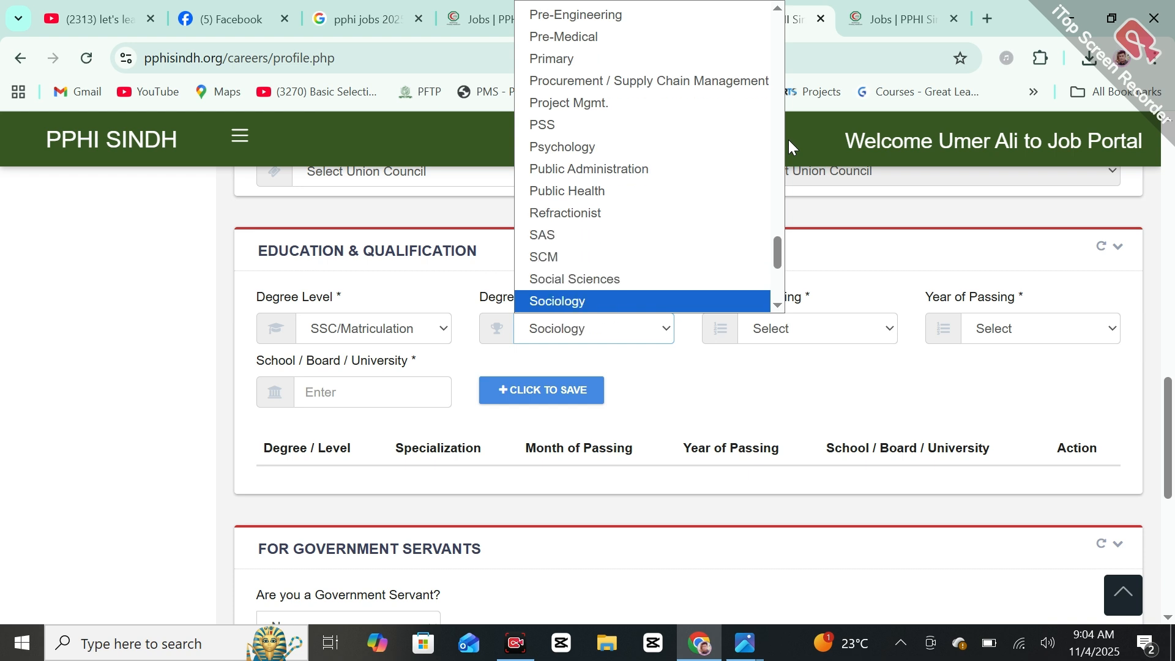
key(Down)
key(Down)
key(Down)
key(Down)
key(Down)
key(Up)
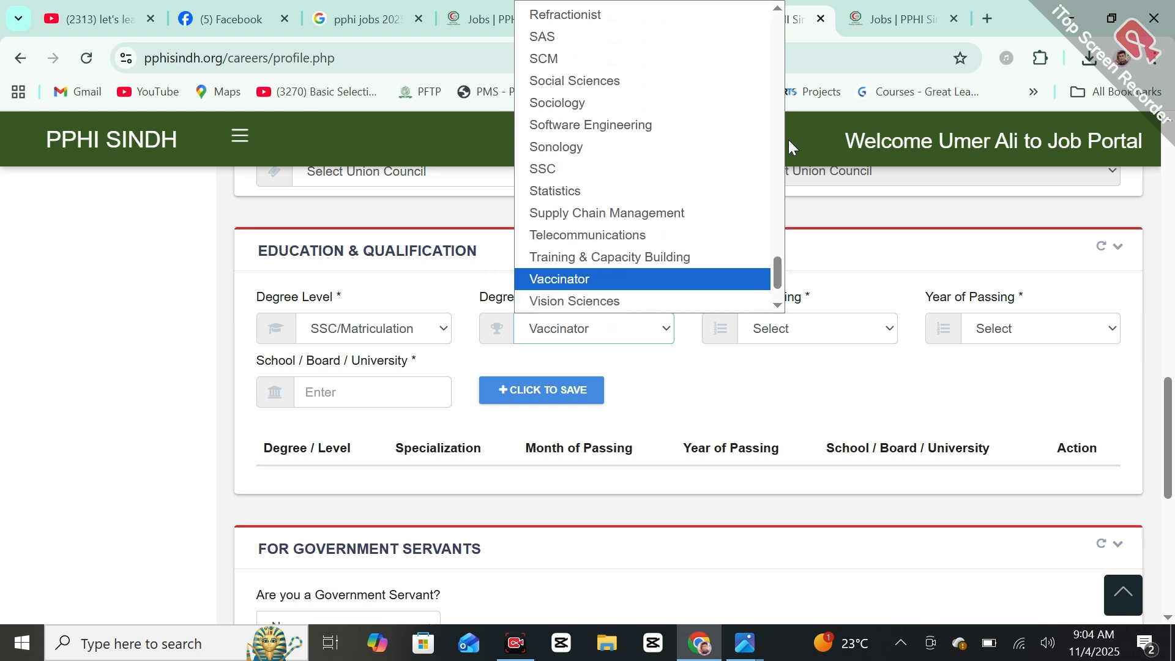
key(Up)
key(Up)
key(Up)
key(Up)
key(Up)
key(Up)
key(Up)
key(Up)
key(Up)
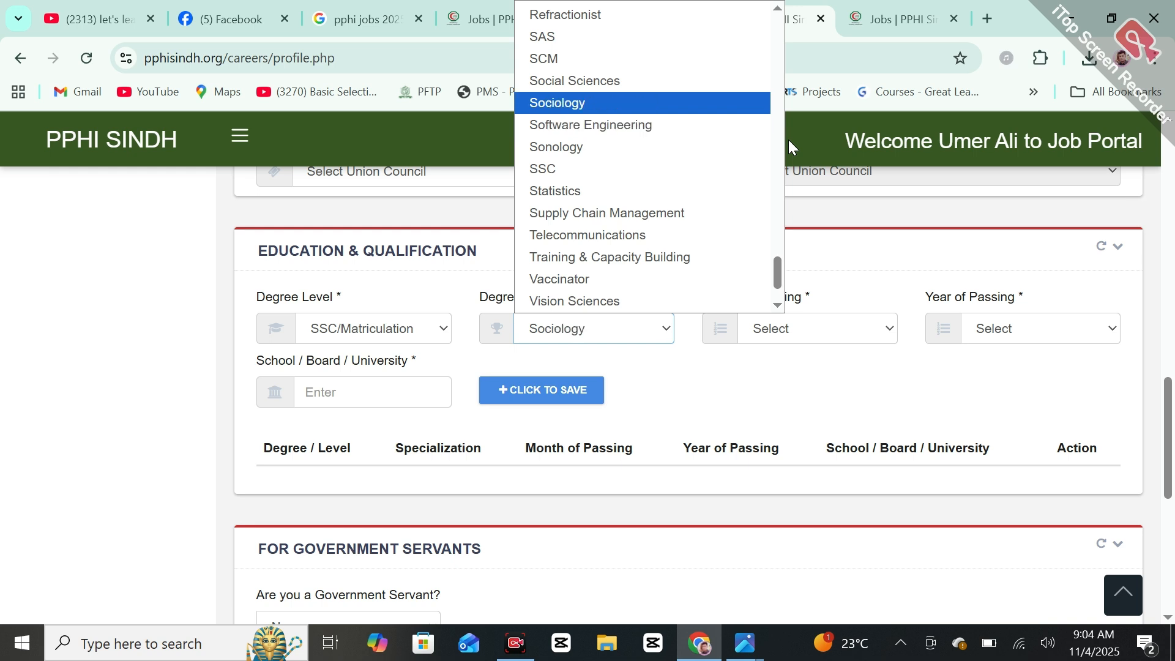
key(Return)
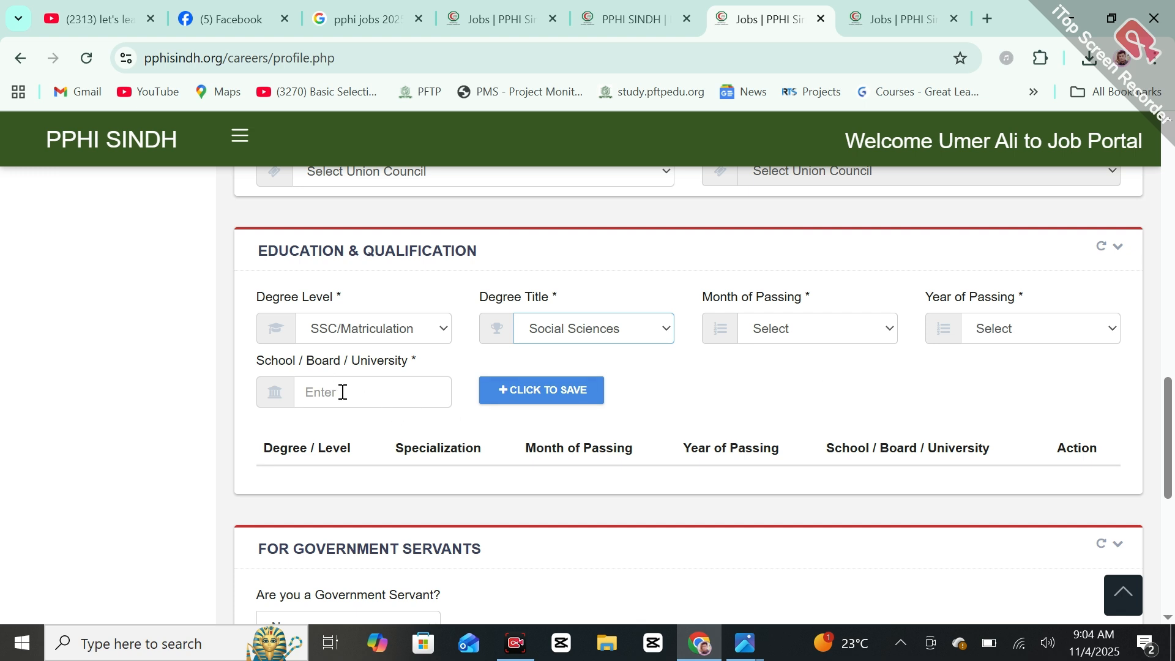
click(543, 404)
Change the Degree Level to HSC/Intermediate and the Degree Title to Pre-Engineering.
click(347, 331)
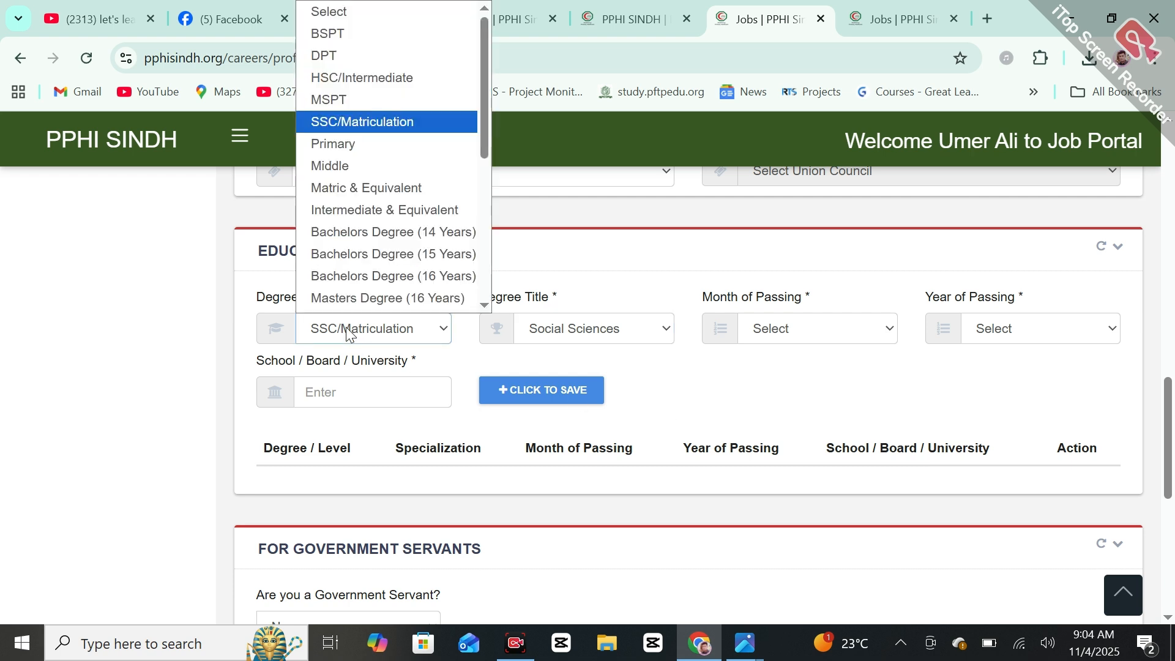
key(Up)
key(Up)
key(Return)
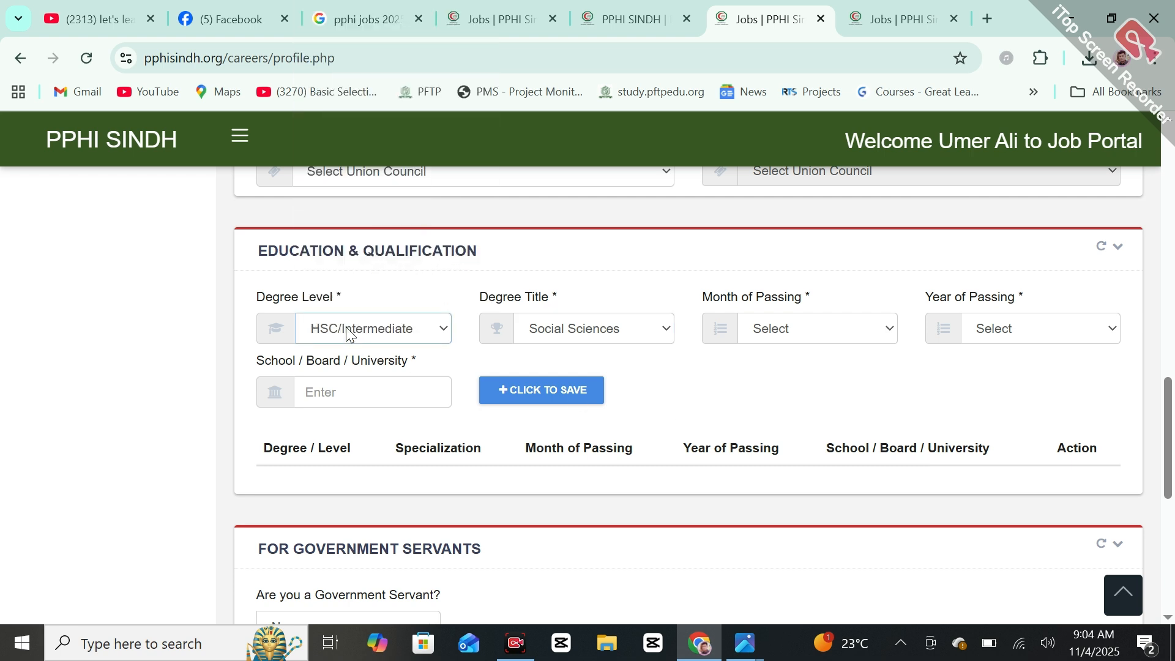
click(559, 338)
key(Up)
key(Up)
key(Up)
key(Up)
key(Up)
key(Up)
key(Up)
key(Up)
key(Up)
key(Up)
key(Up)
key(Up)
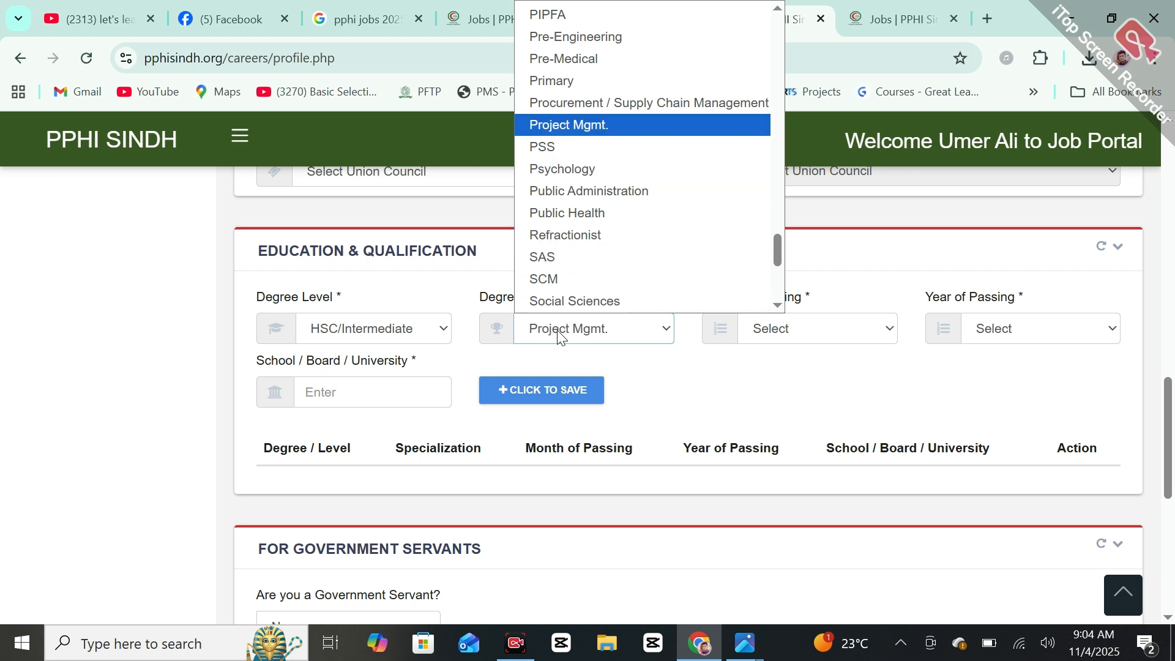
key(Return)
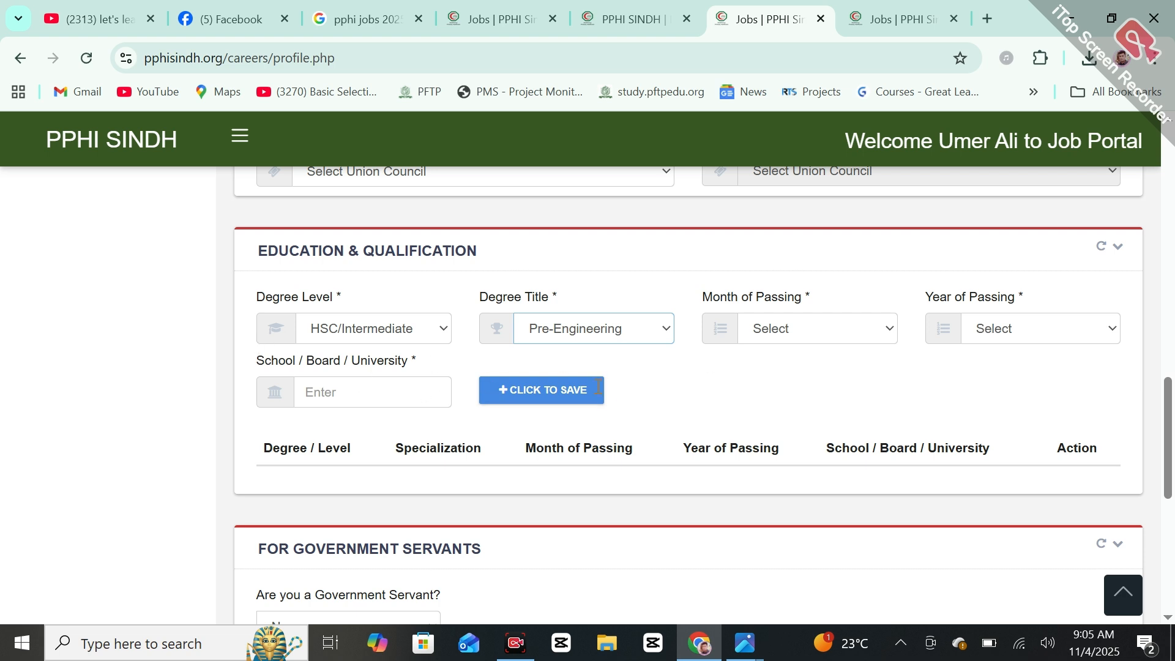
Change the Degree Level to a Bachelors Degree and the Degree Title to Computer Science.
click(411, 340)
key(Down)
key(Down)
key(Down)
key(Down)
key(Down)
key(Down)
key(Down)
key(Down)
key(Down)
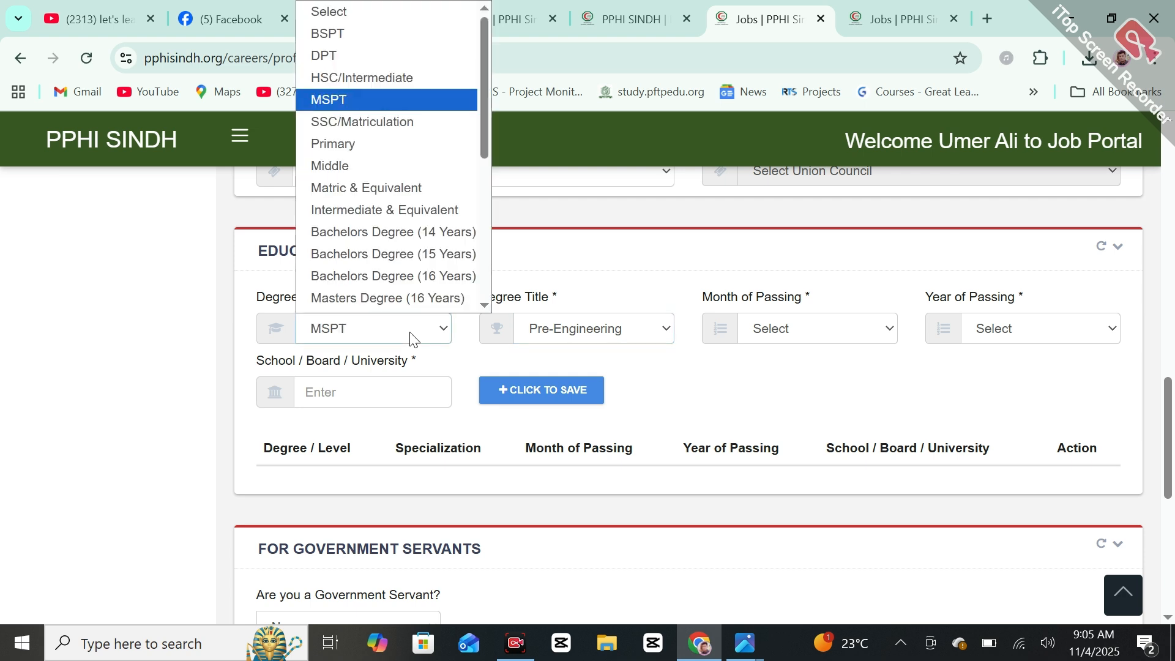
key(Return)
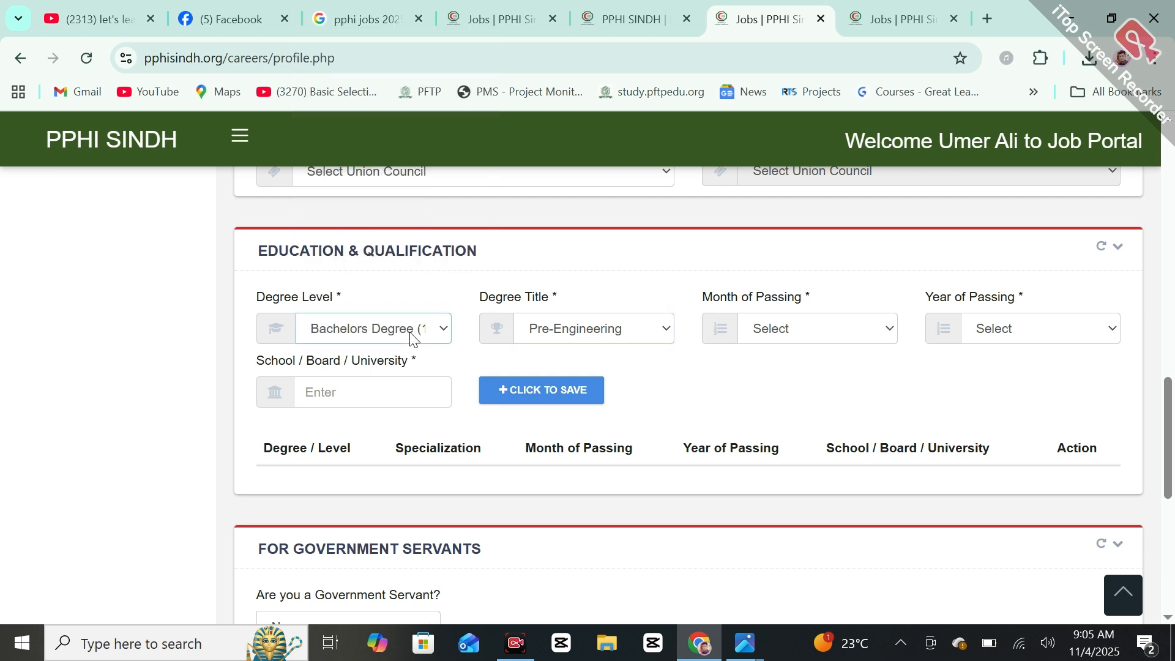
click(606, 337)
key(c)
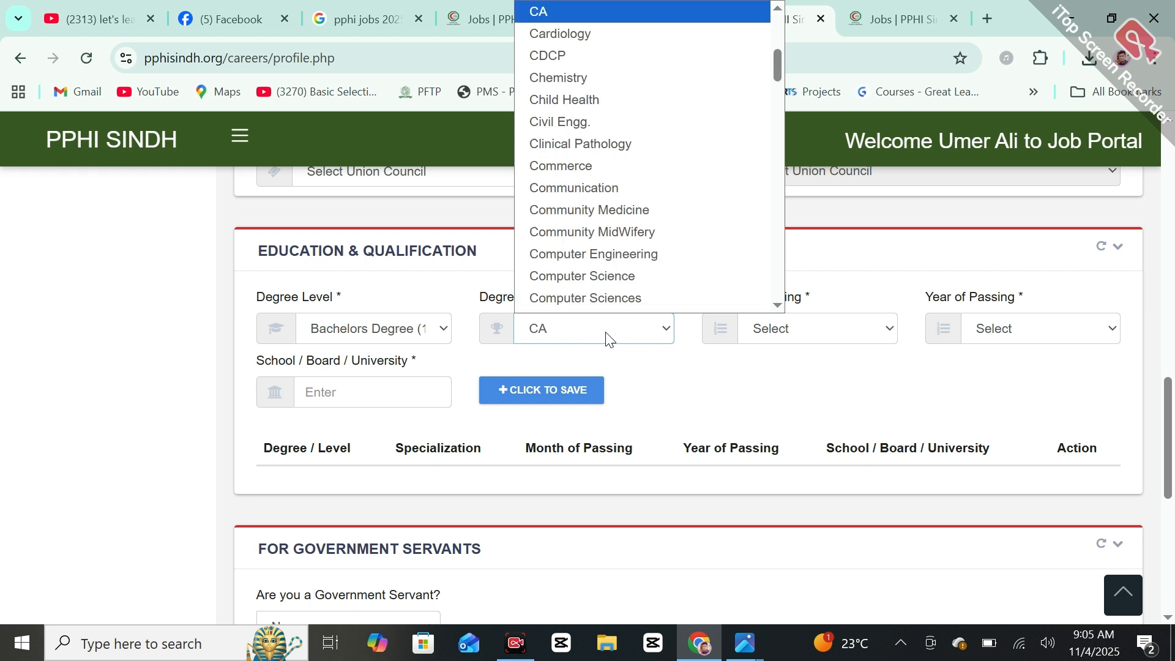
key(Down)
key(Down)
key(Down)
key(Down)
key(Down)
key(Down)
key(Down)
key(Down)
key(Down)
key(Down)
key(Down)
key(Down)
key(Down)
key(Down)
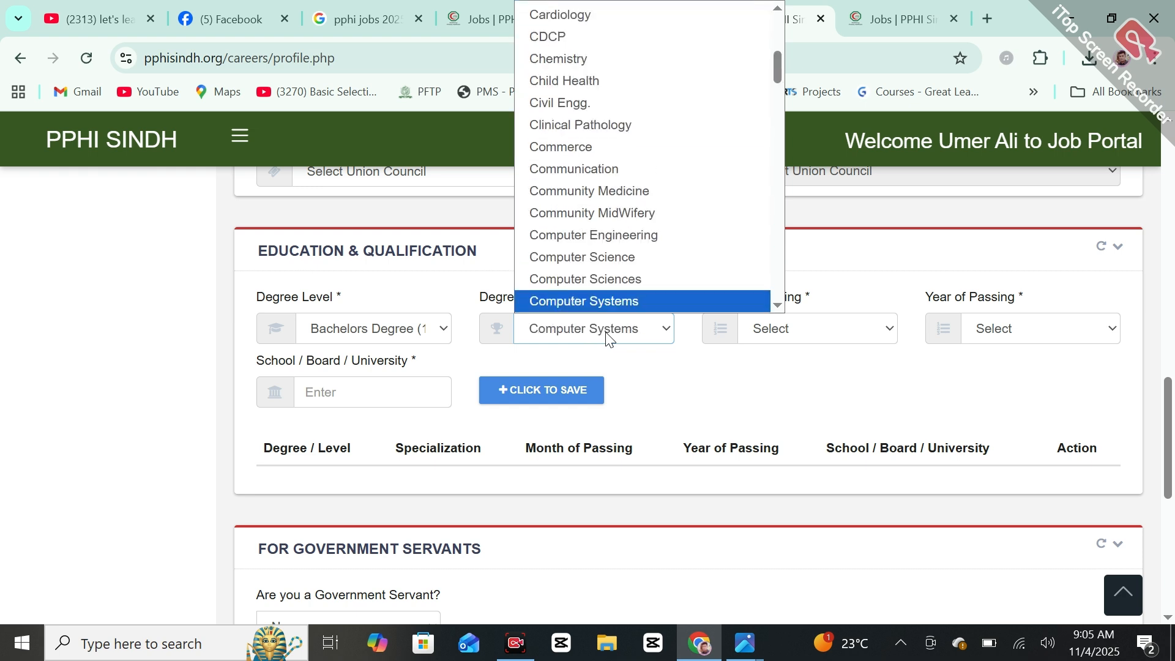
key(Up)
key(Up)
key(Return)
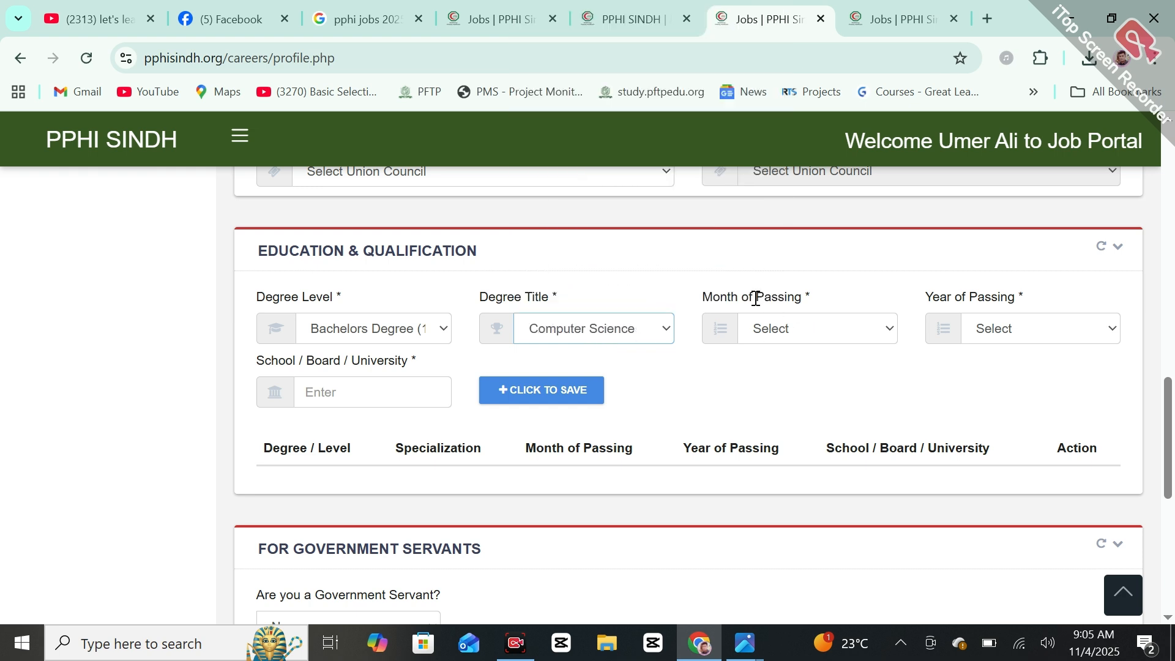
Check the Month of Passing choices and place the cursor in the School / Board / University field.
click(811, 327)
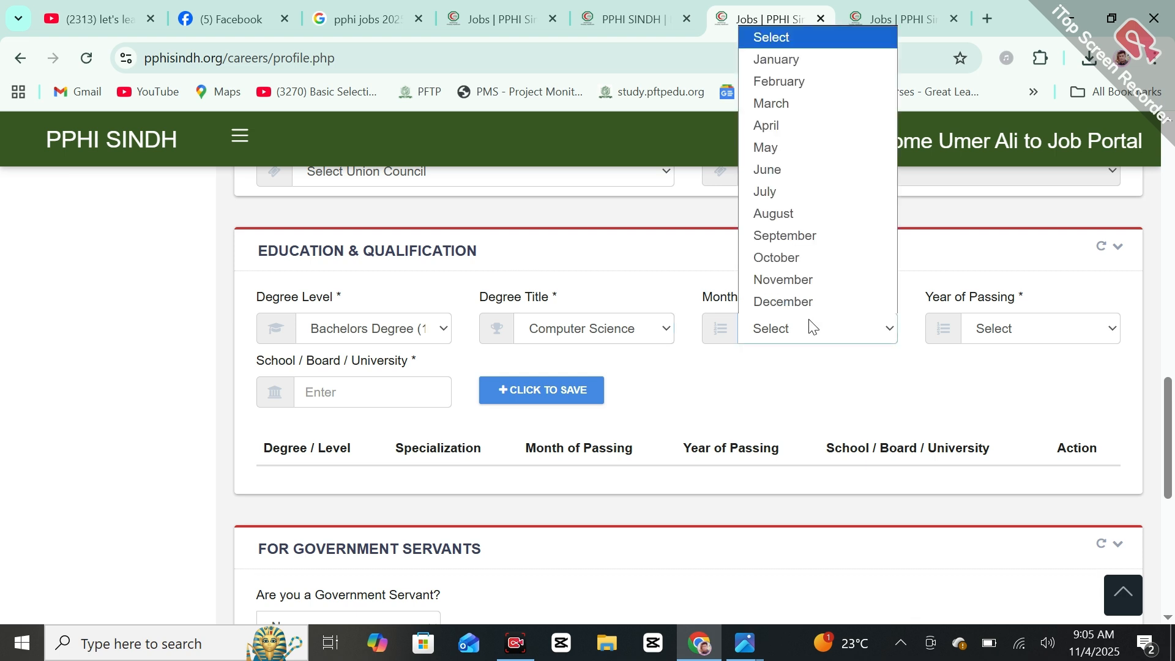
click(867, 453)
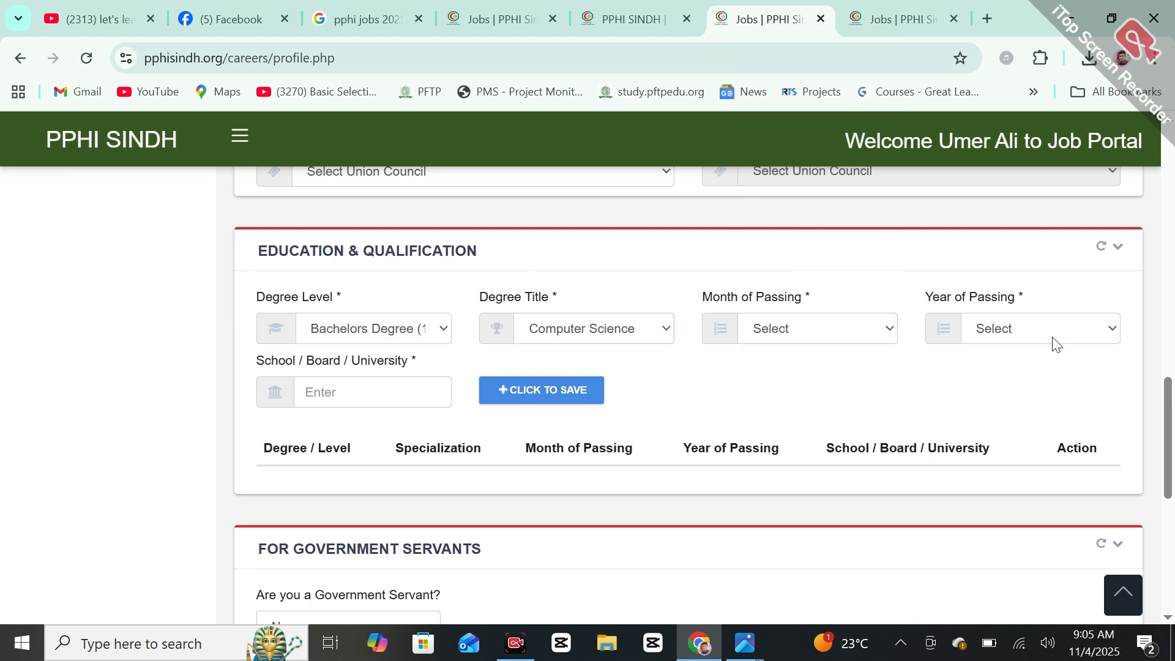
click(359, 397)
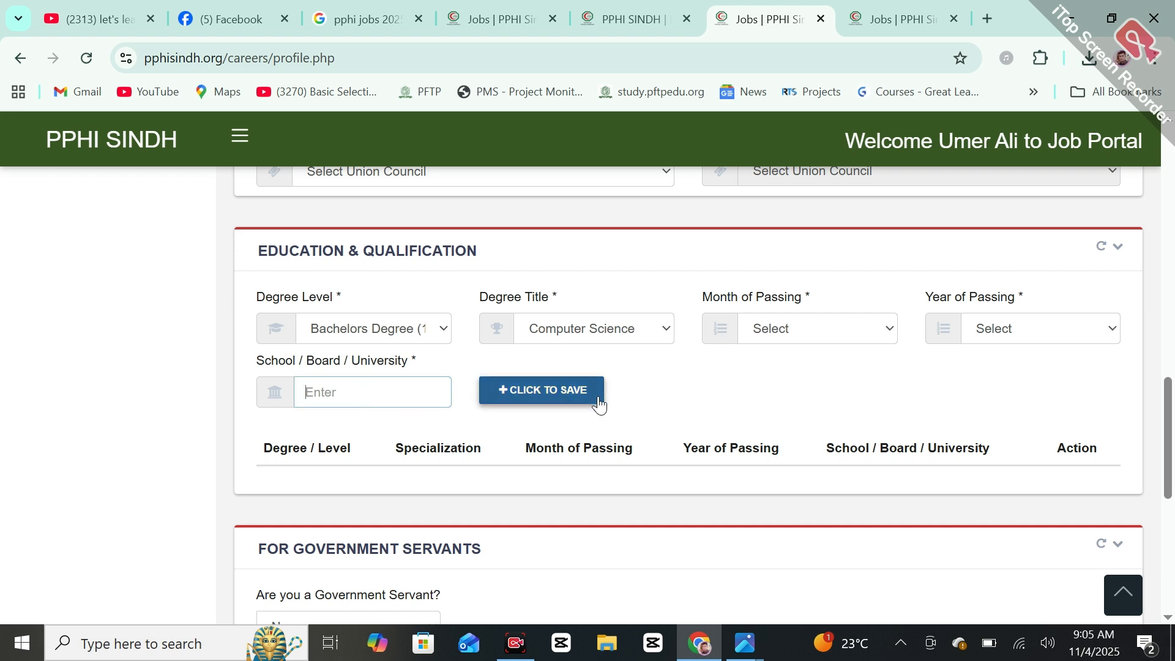
Check the Government Servant question and leave its answer at No.
scroll(1173, 434, down, 3)
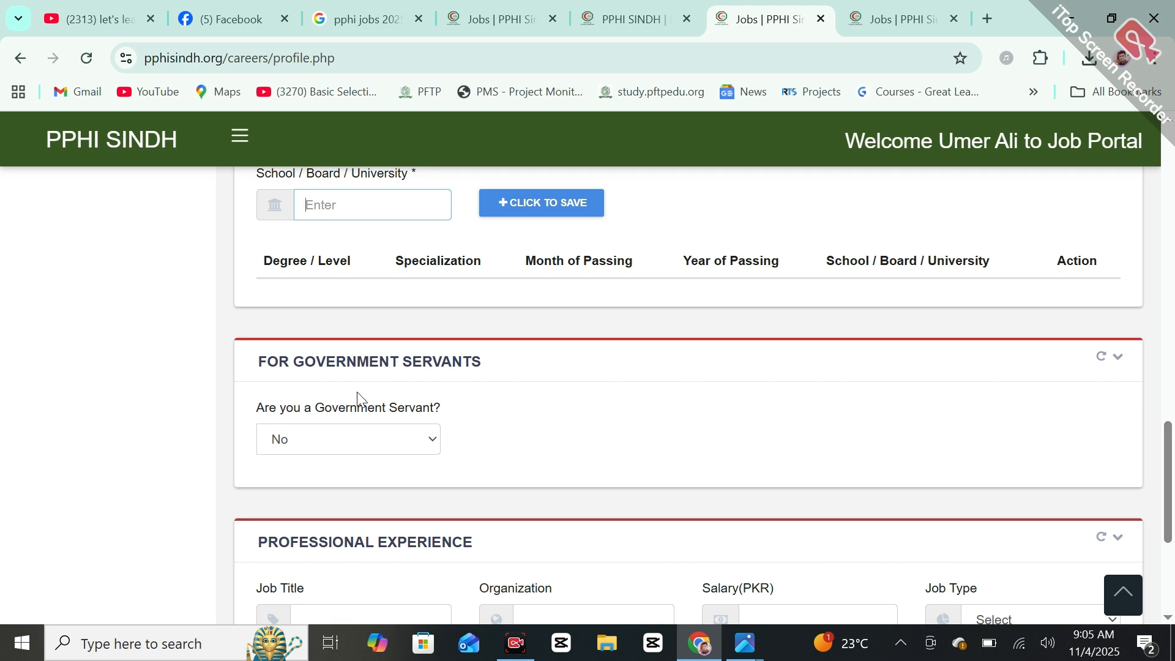
click(324, 440)
click(321, 438)
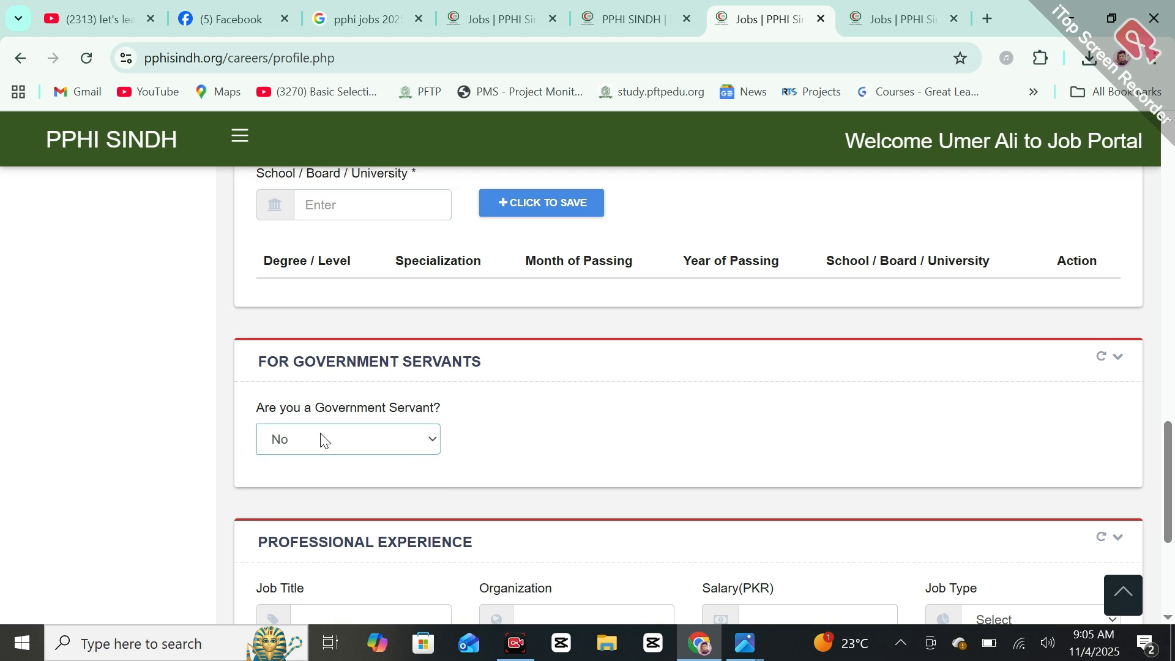
In Professional Experience, check the Job Type choices and mark the job as Currently Working Here.
scroll(1173, 490, down, 3)
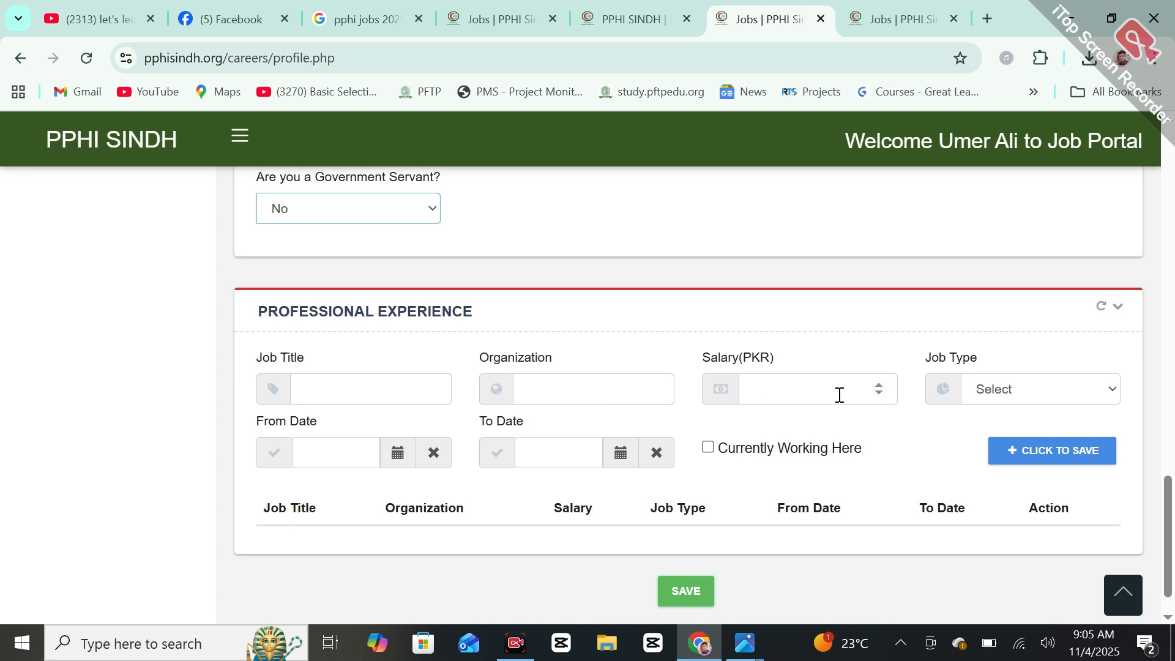
click(1054, 393)
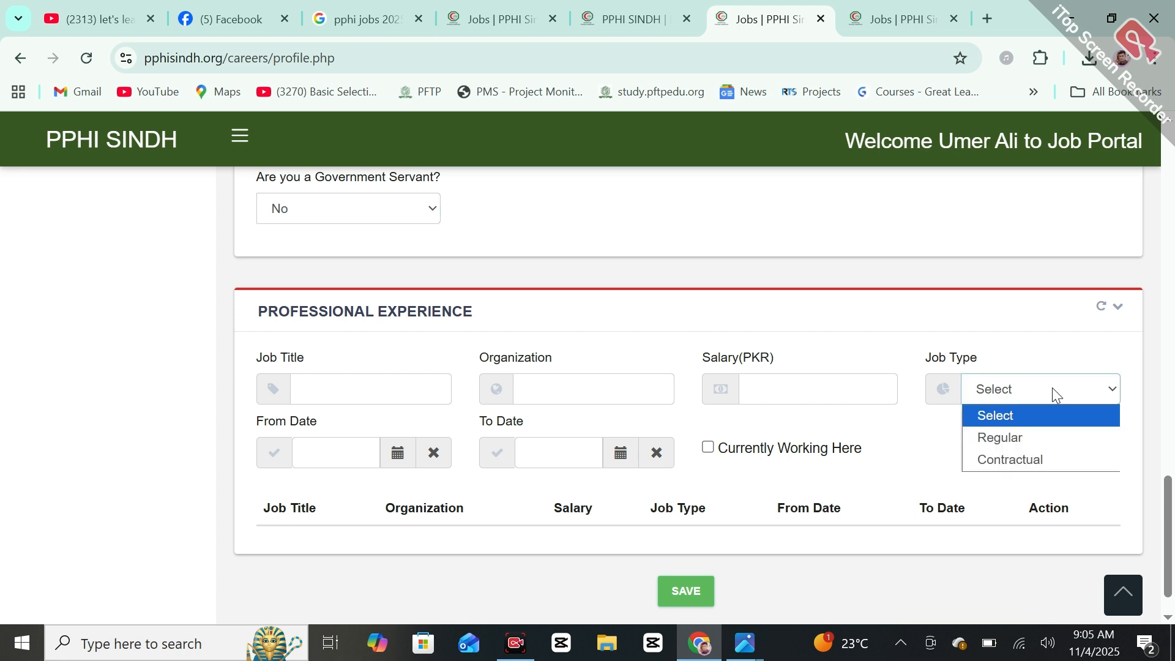
click(836, 432)
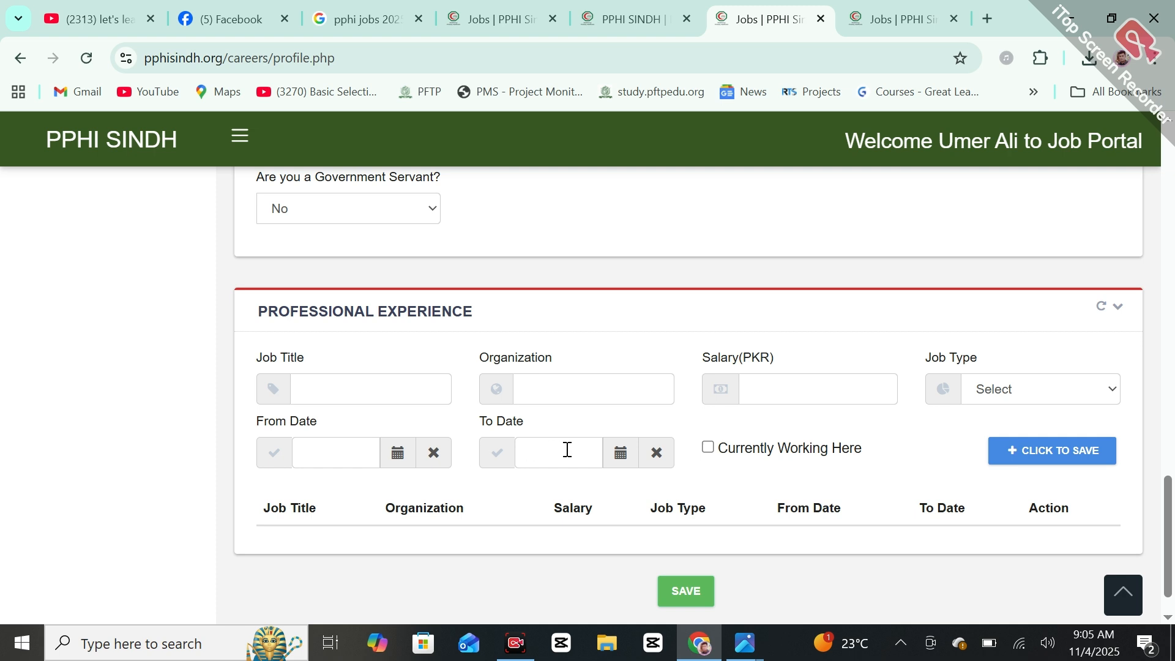
click(709, 448)
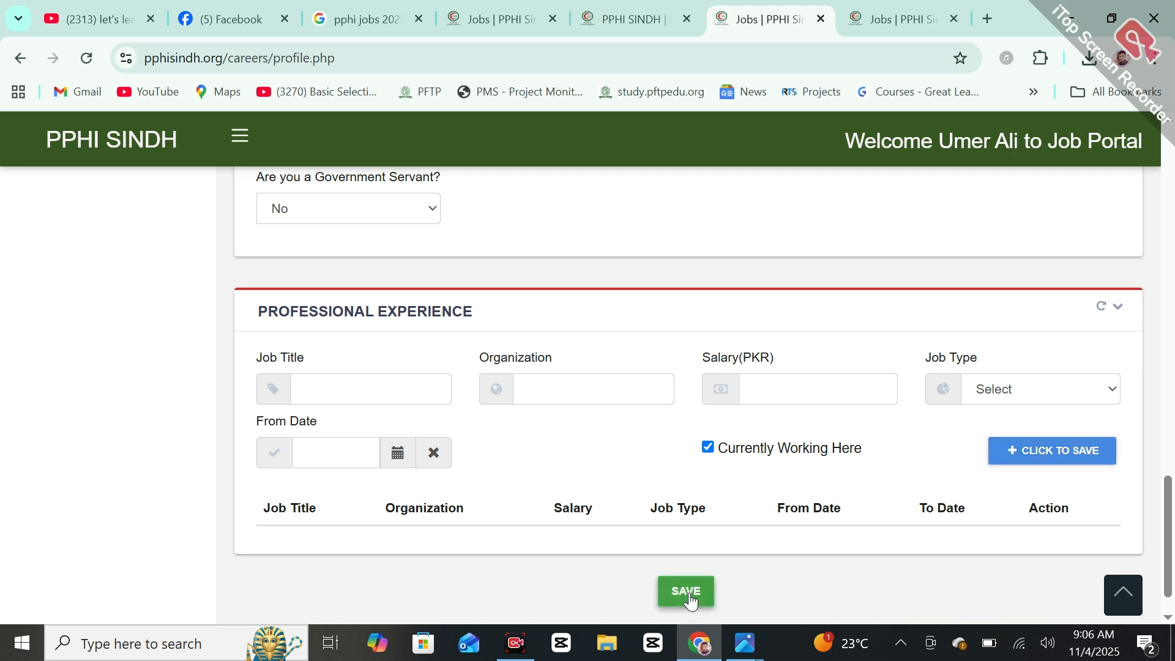
Open the Available Jobs page and dismiss the New Recruitment Portal message.
drag(1173, 538, 1174, 189)
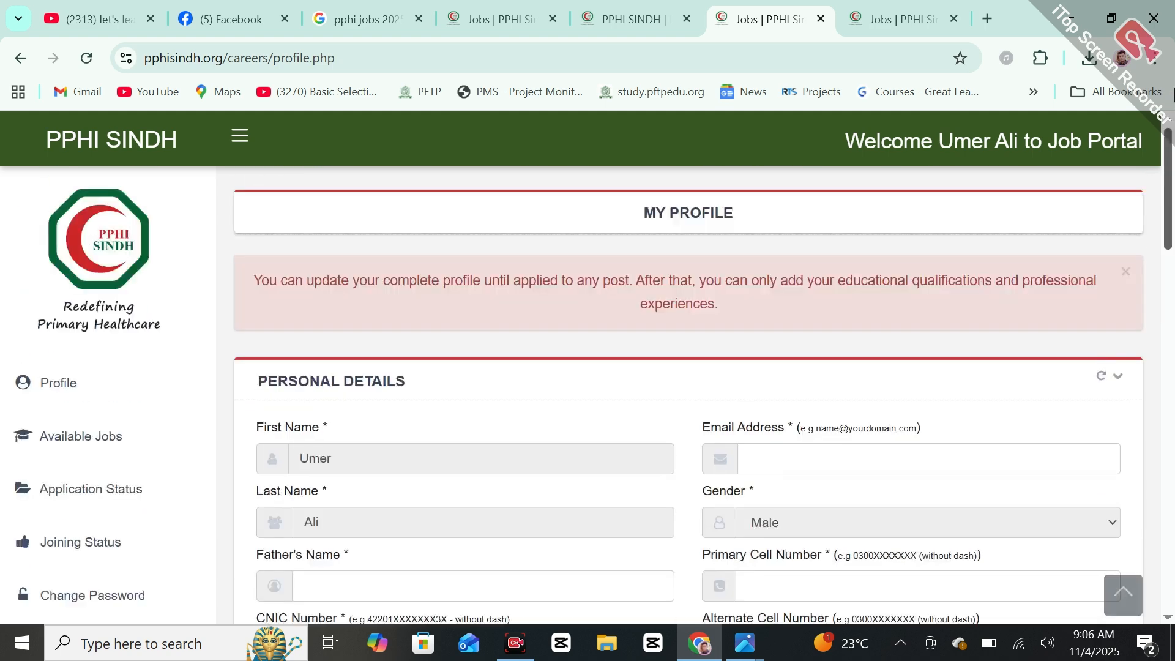
click(47, 452)
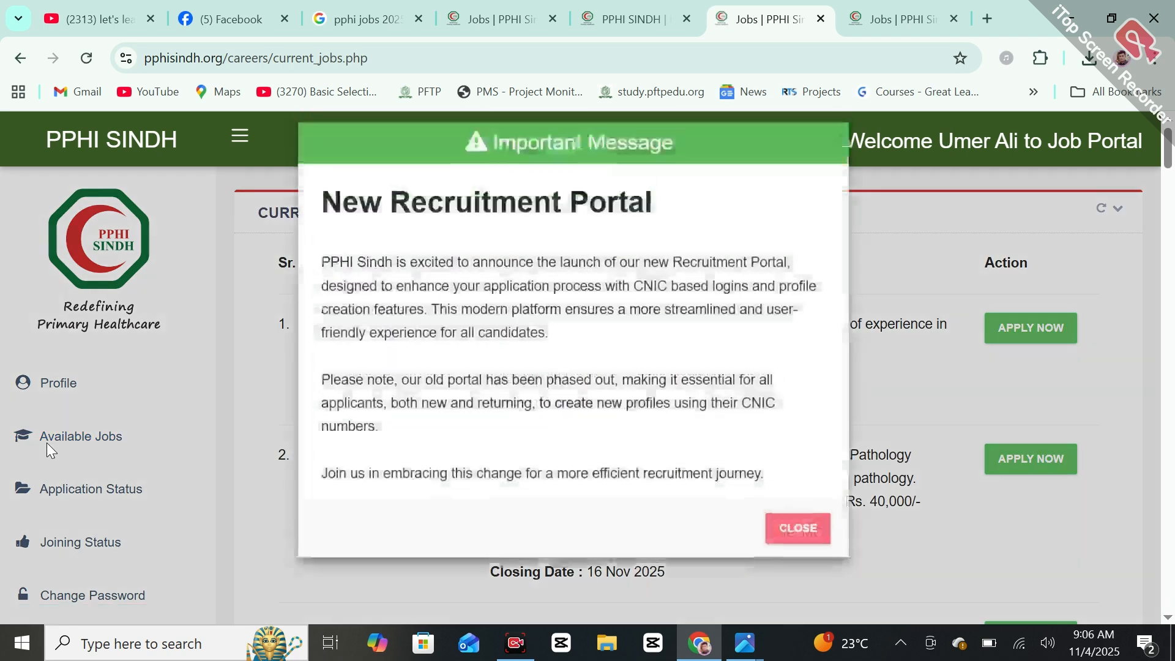
click(789, 546)
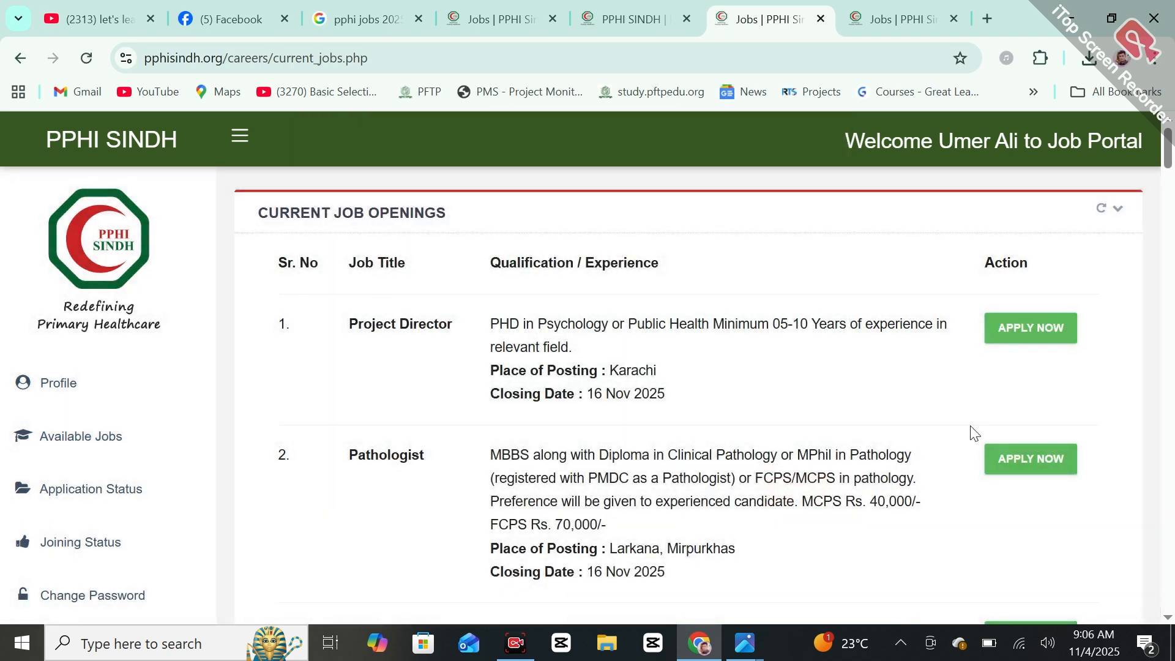
Try to apply for the Project Director opening and browse the rest of the current job openings.
click(1037, 339)
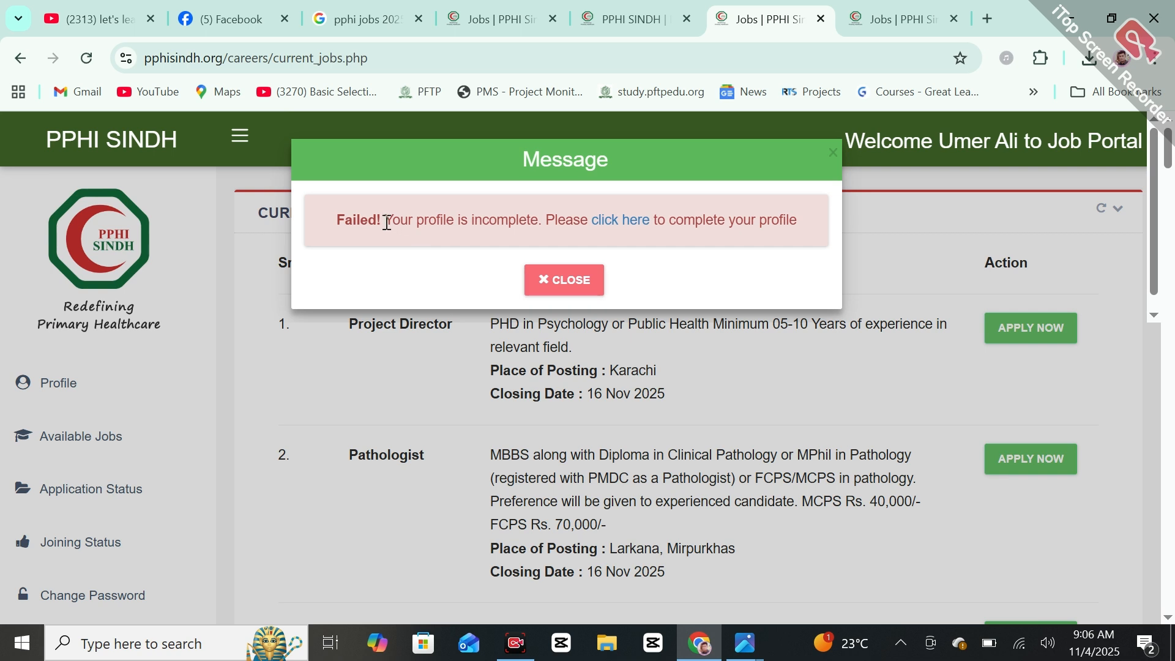
click(563, 280)
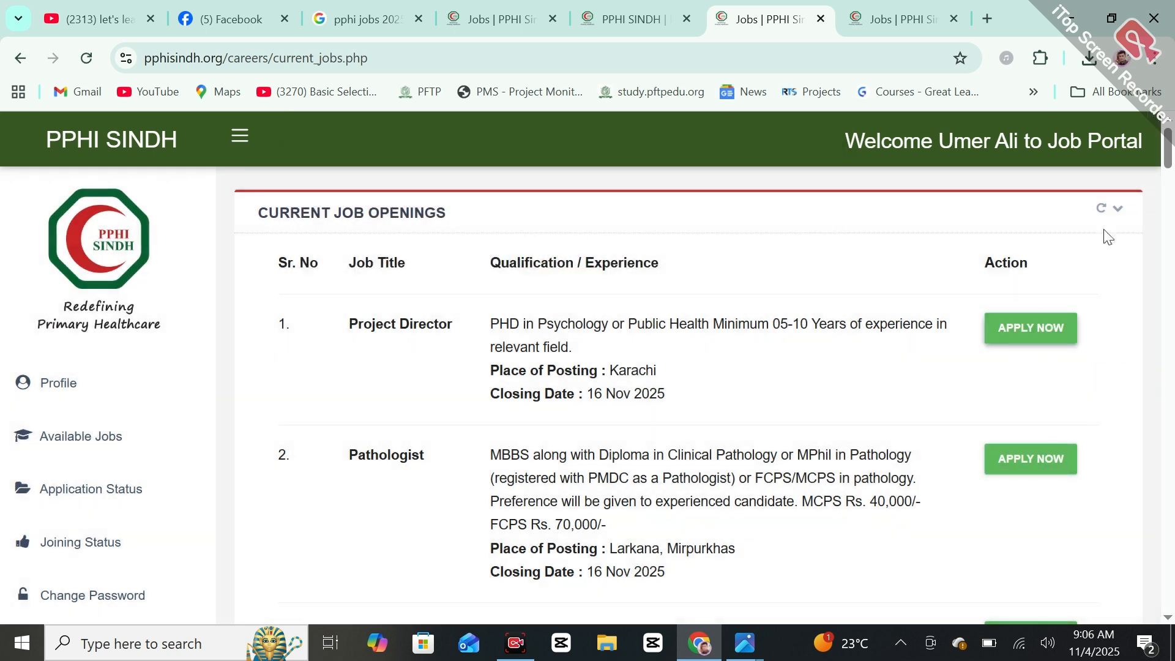
drag(1168, 147, 1169, 541)
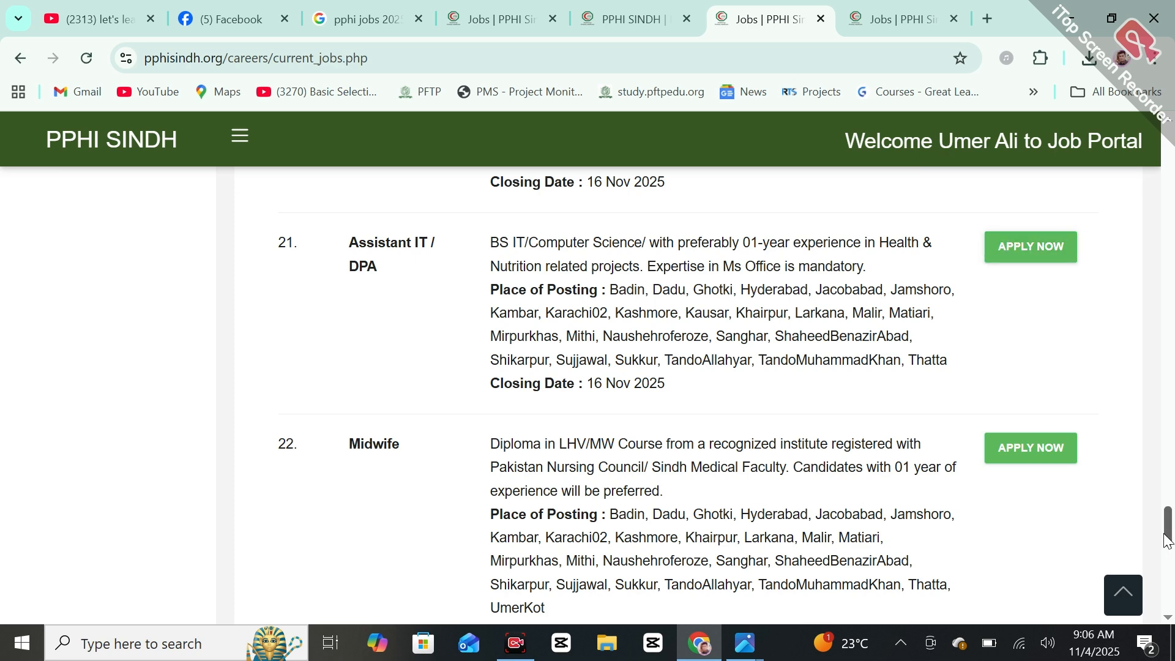
Return to the start of the current job openings, then revisit the portal's registration form and login page.
drag(1168, 539, 1173, 69)
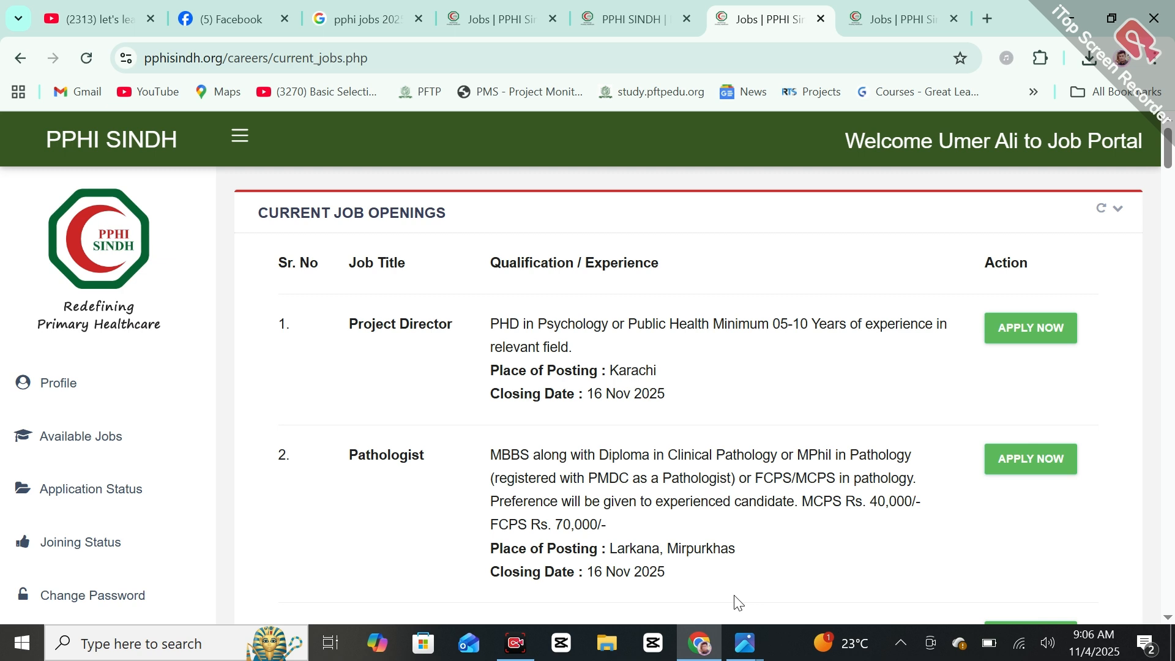
click(884, 17)
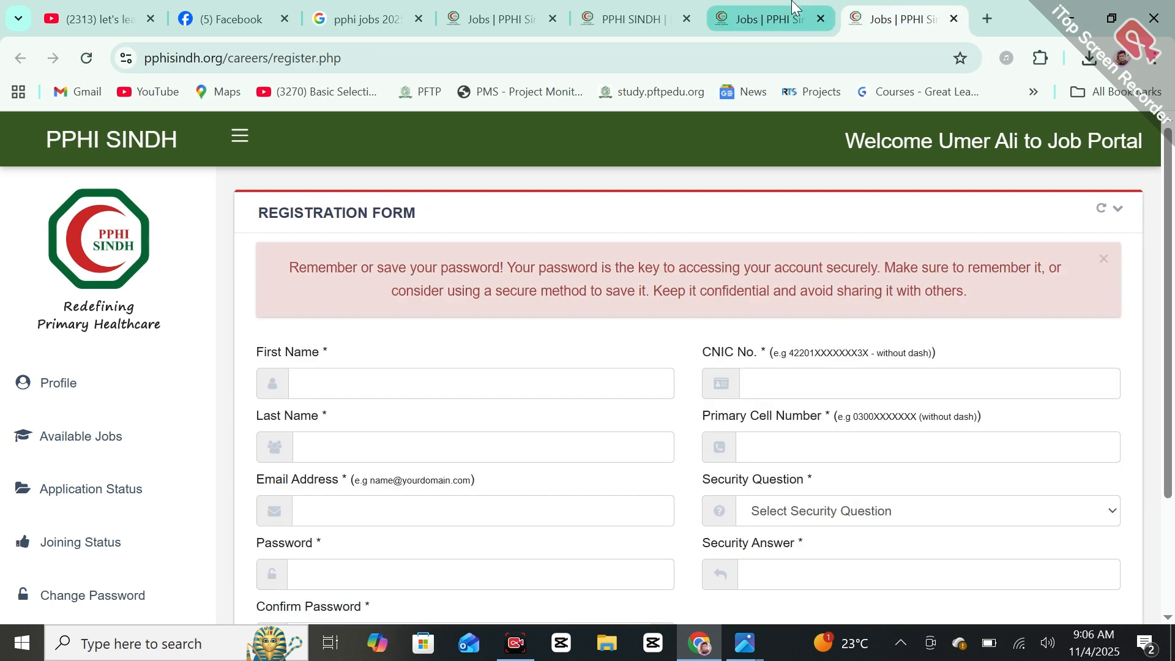
click(768, 18)
click(628, 7)
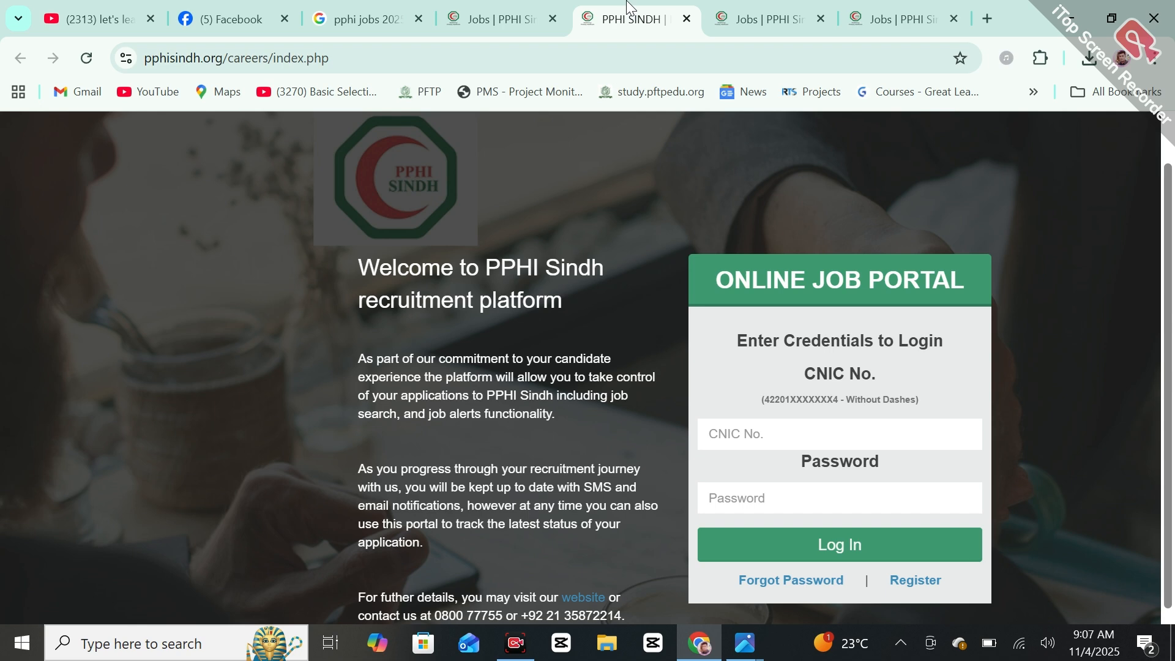
Switch to the tutorial creator's Facebook page, then view the home page of the matching YouTube channel.
click(232, 19)
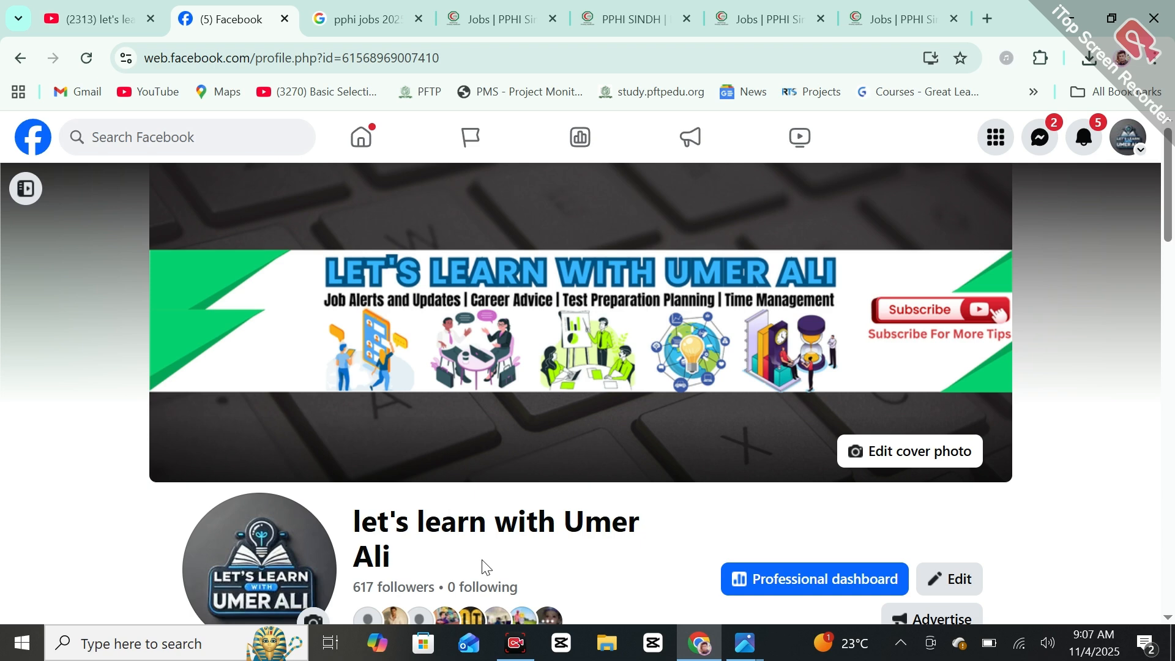
click(117, 8)
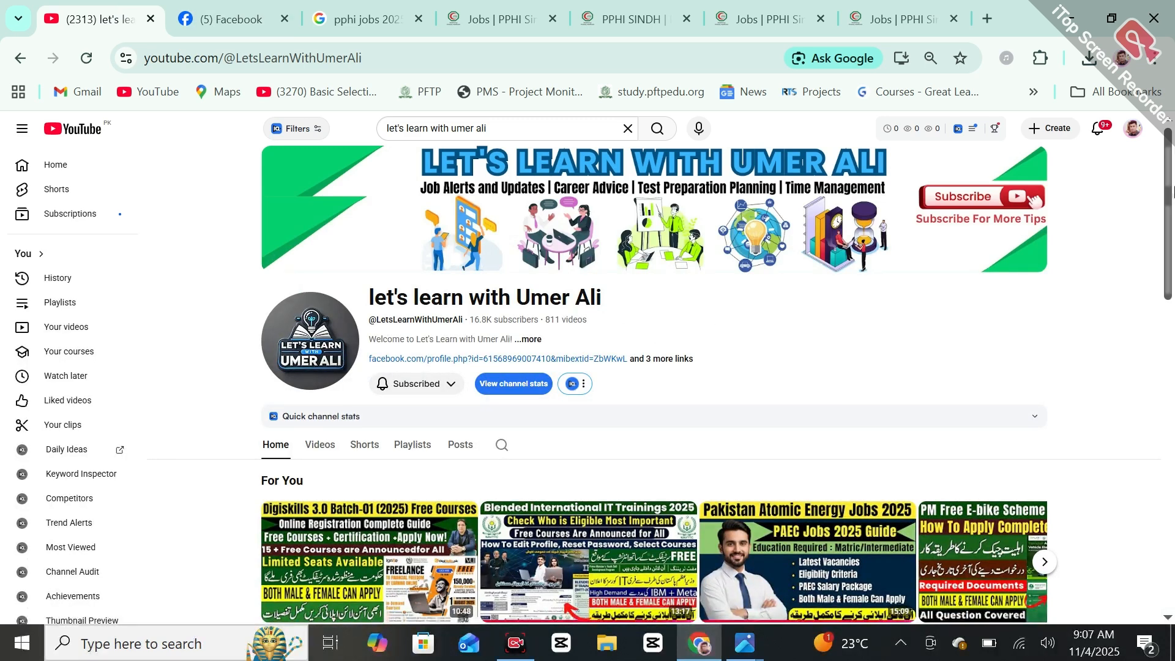
scroll(1172, 214, down, 1)
scroll(1173, 214, up, 1)
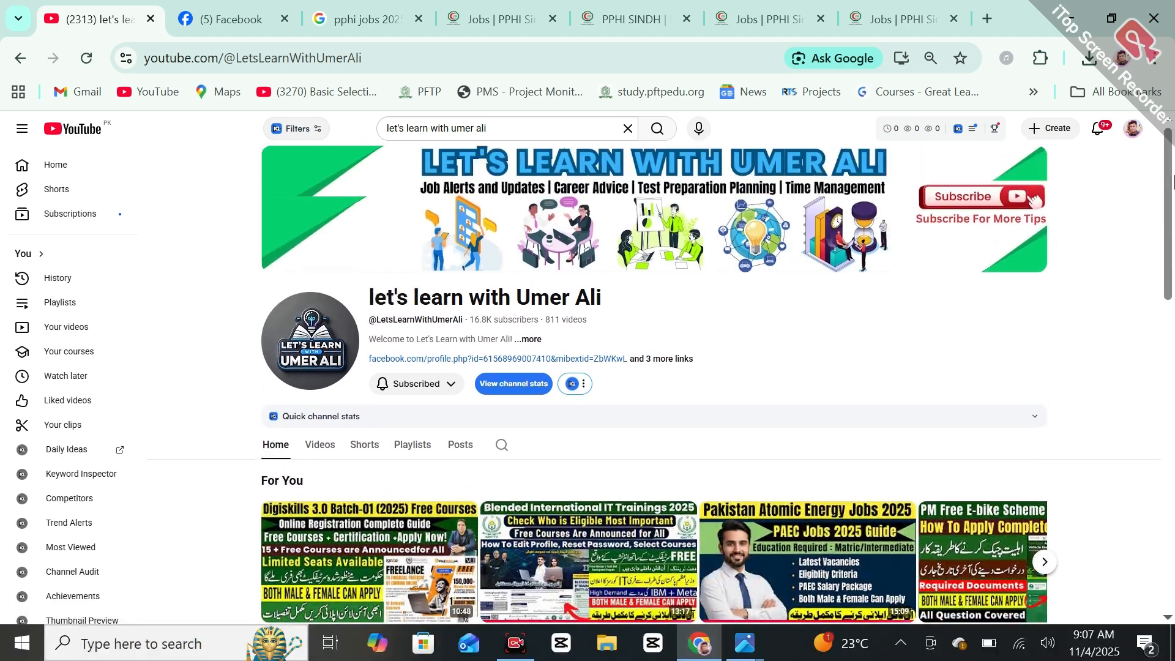